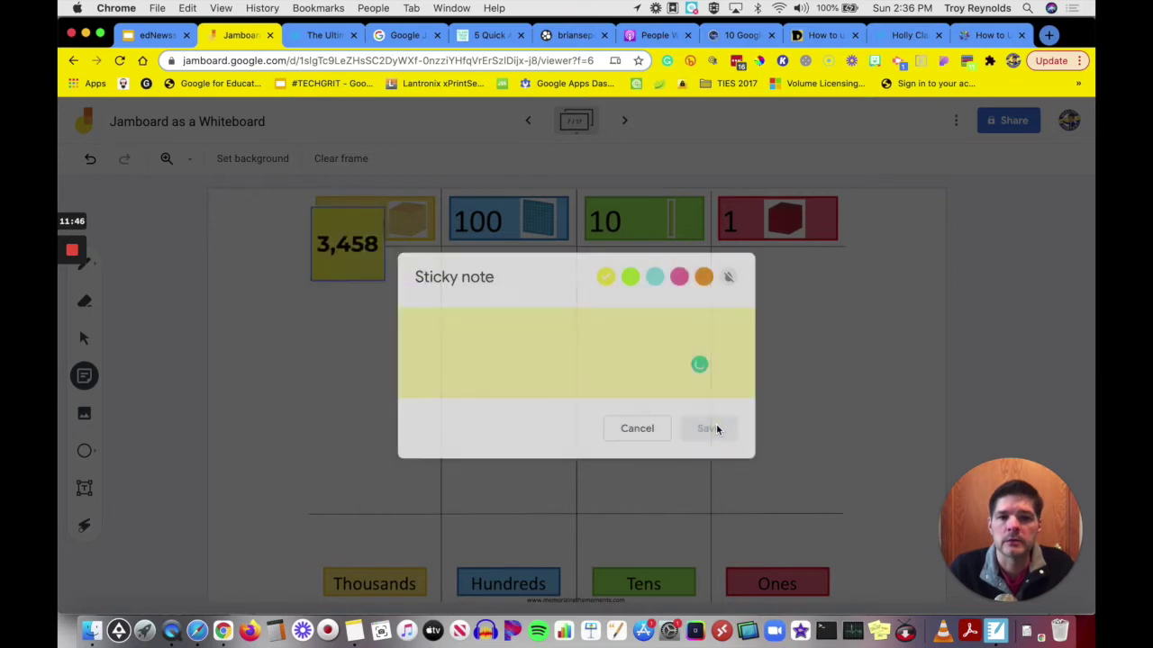
- Discard the empty sticky note and move the 3,458 note left of the 1000 card
click(637, 428)
drag(326, 237, 248, 234)
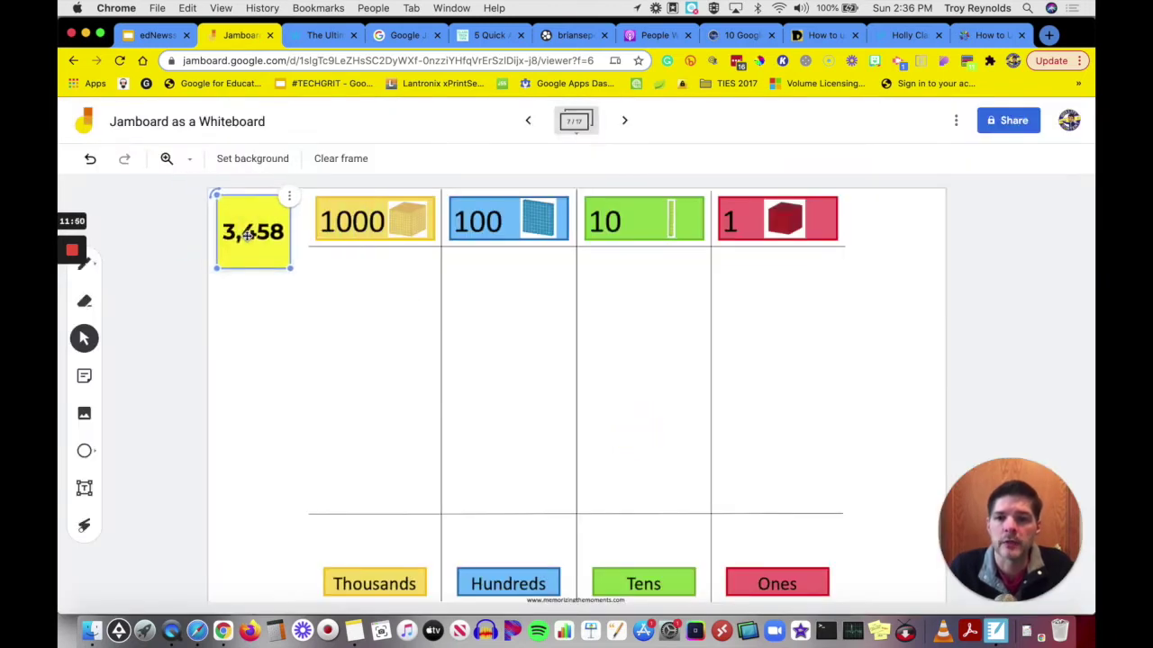
click(236, 356)
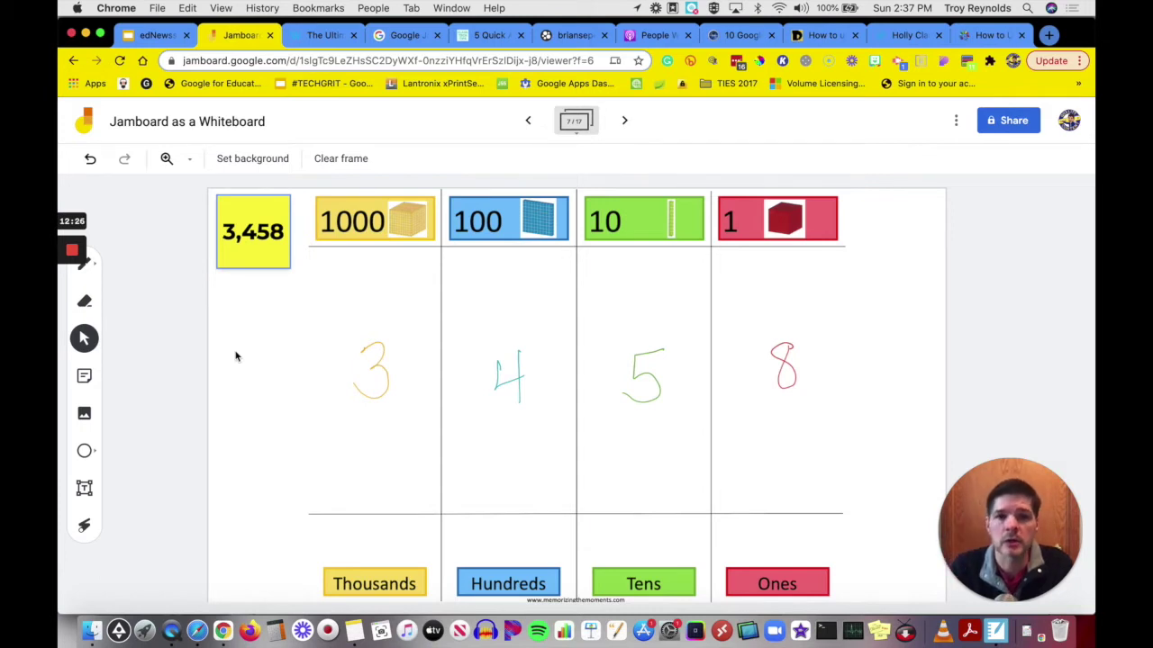
- Check the frame thumbnails and the 3,458 note, then advance to the Graphing frame
click(583, 133)
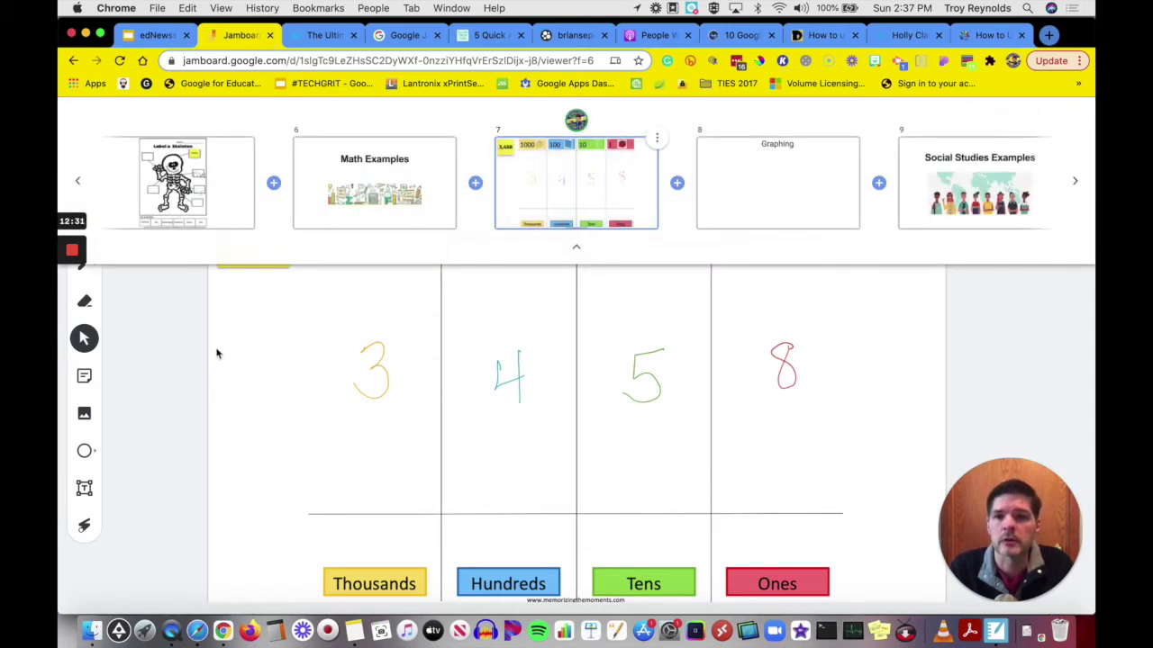
click(233, 312)
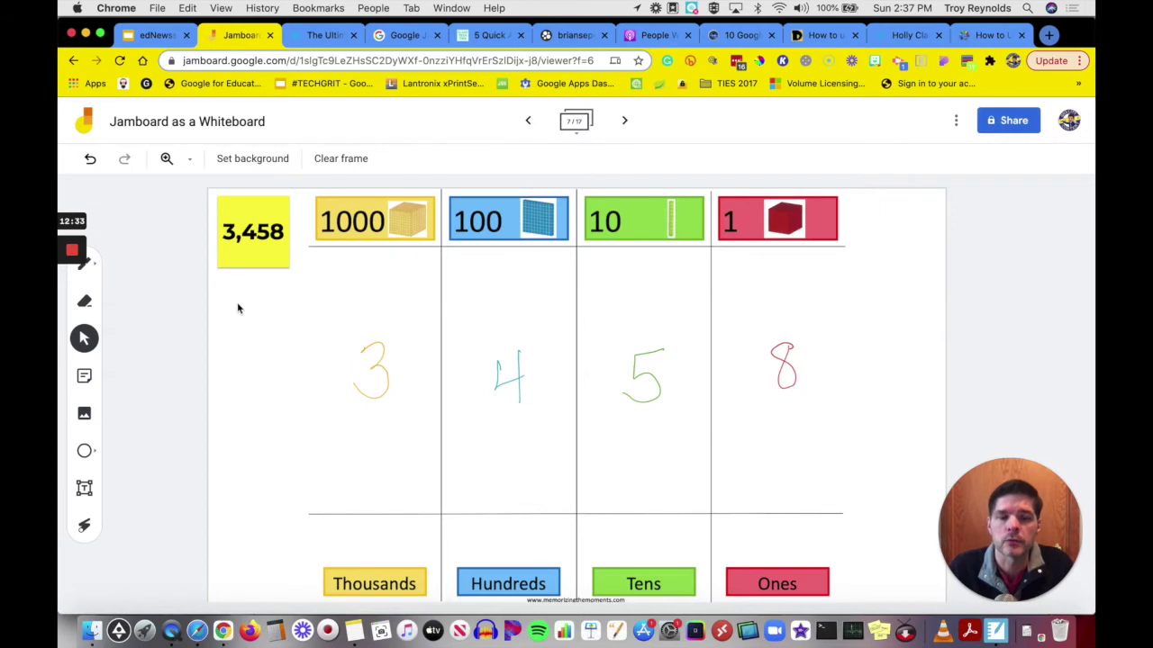
double_click(257, 255)
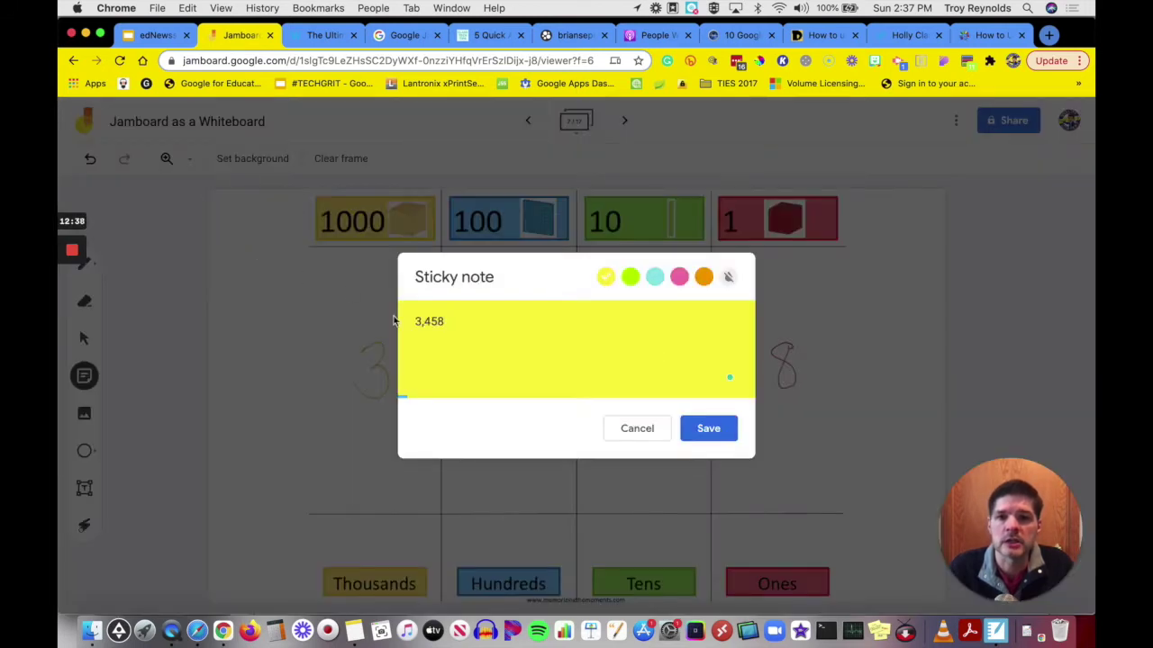
click(641, 431)
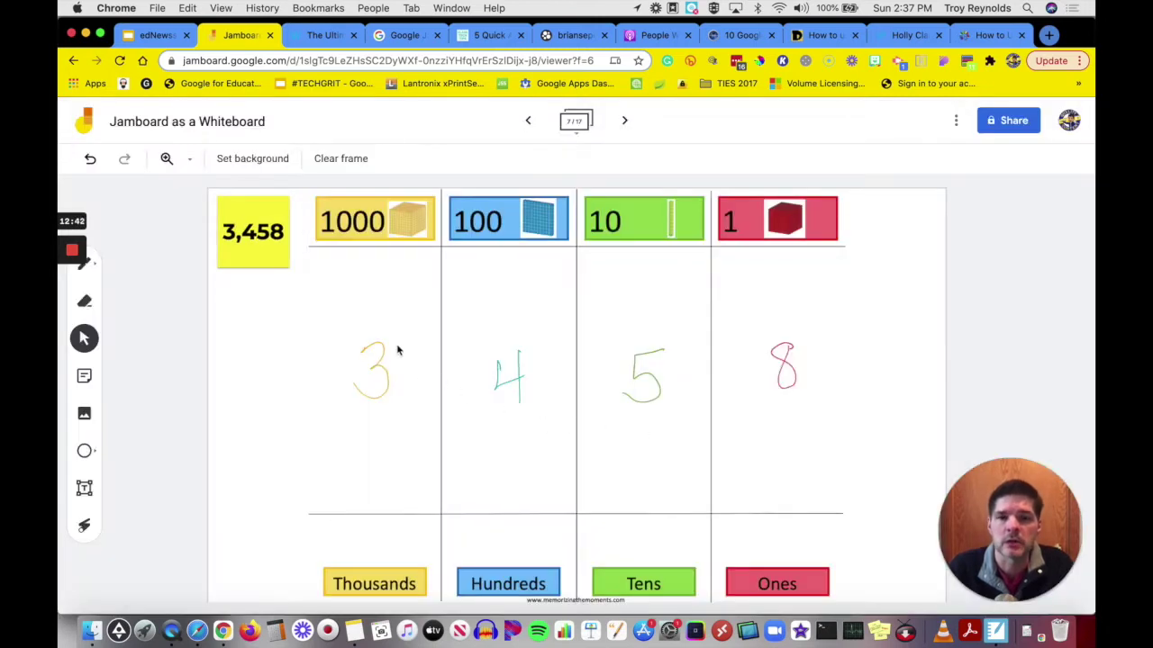
click(628, 121)
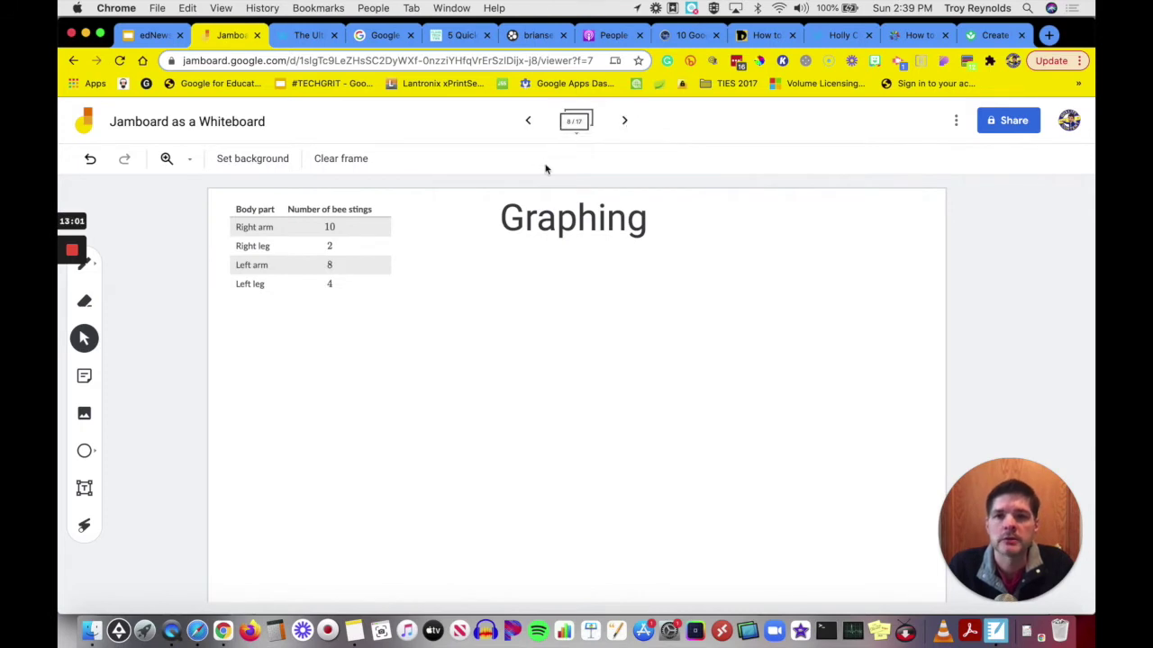
- Give the Graphing frame a grid background and bring up the frame thumbnails
click(253, 159)
click(445, 200)
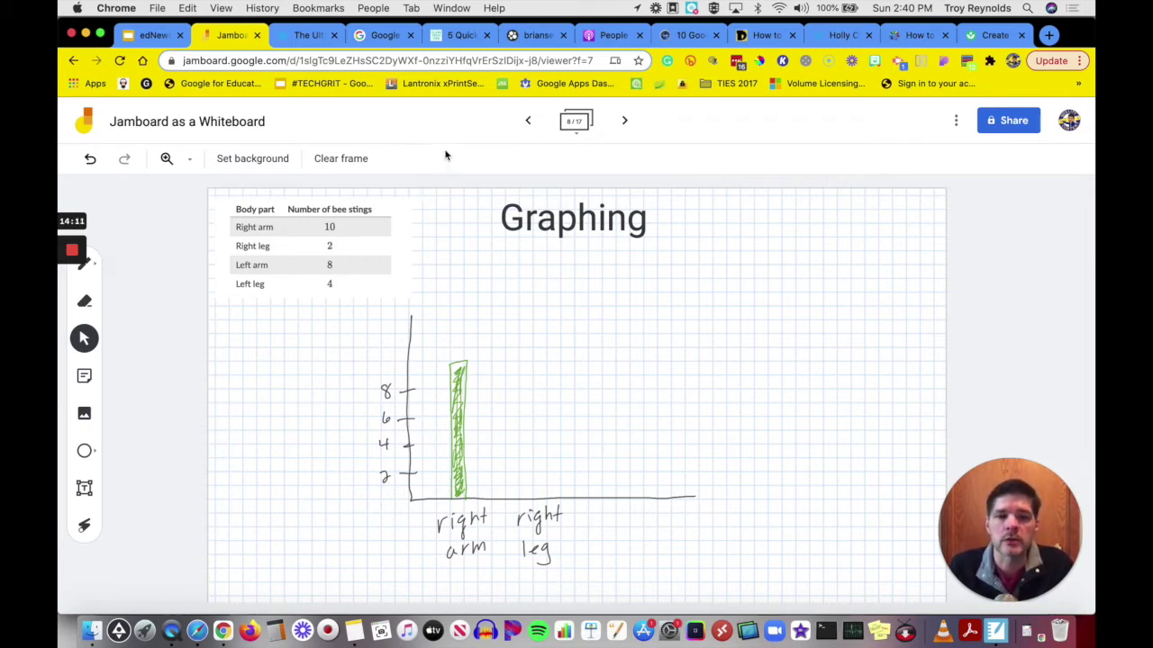
click(576, 129)
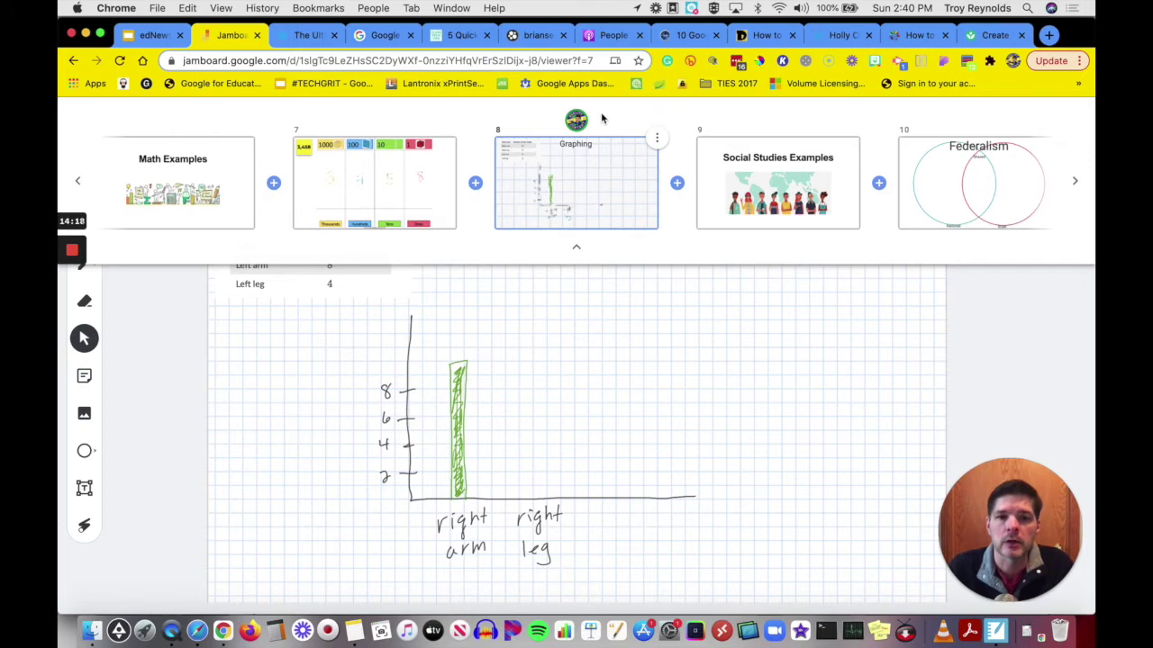
- Step through the Social Studies and Federalism Venn frames, then advance toward Language Arts Examples
click(791, 176)
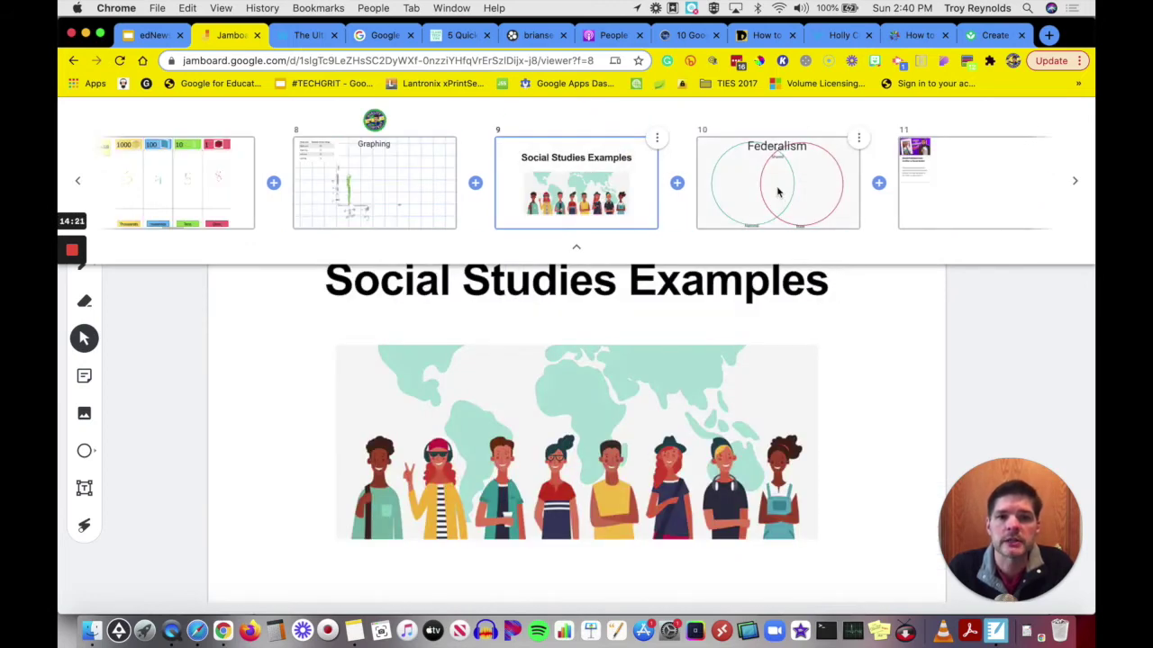
click(778, 191)
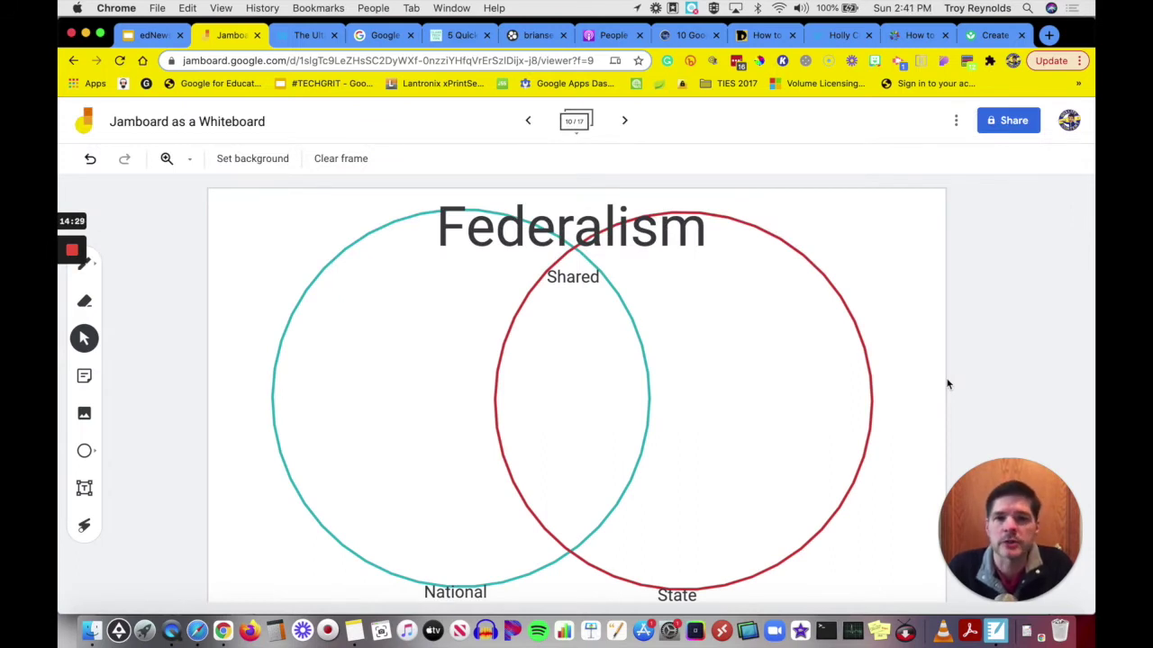
click(622, 122)
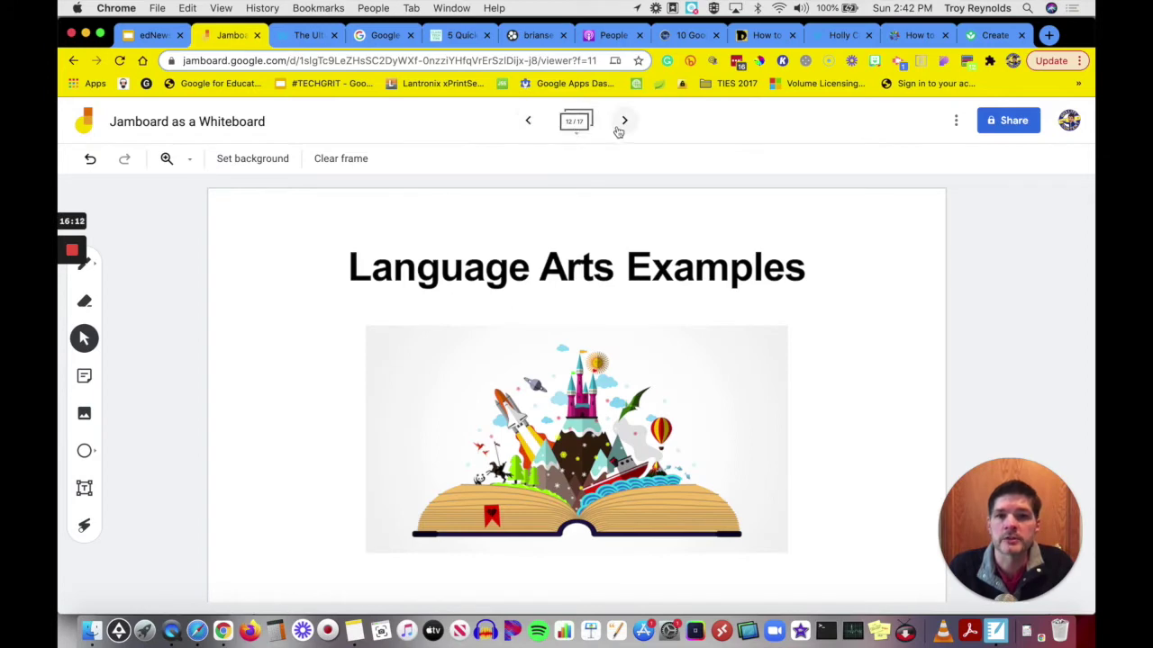
- Advance past the Language Arts Examples frame toward the final frame
click(619, 128)
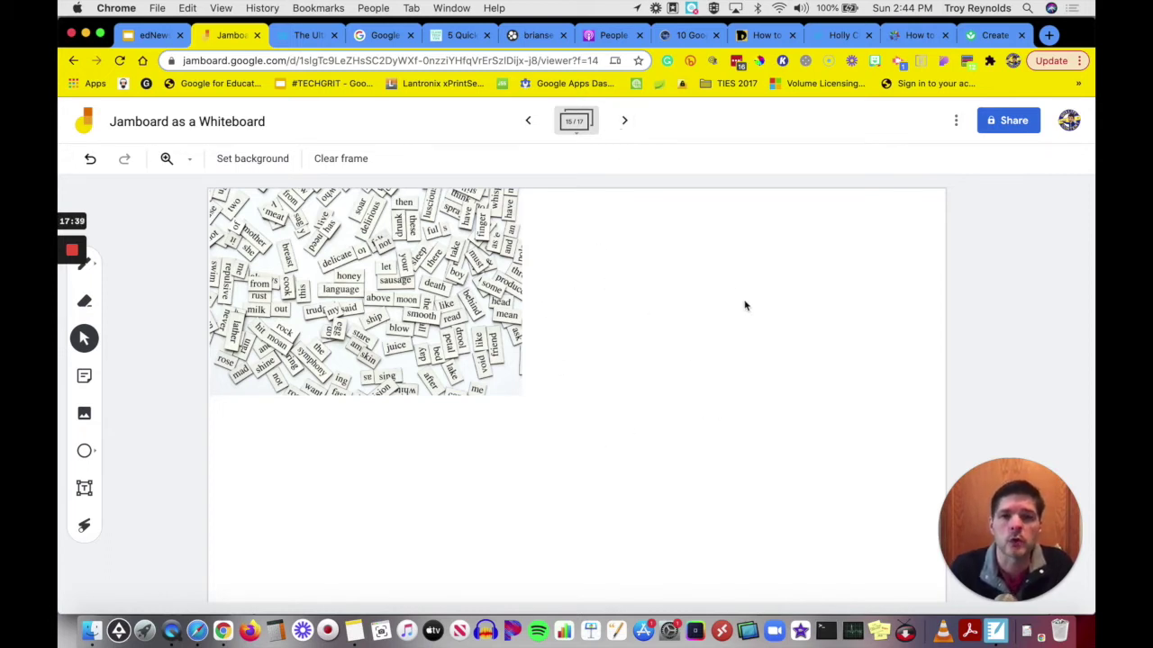
- On the last frame, move the YouTube link text into the top-left corner
click(625, 120)
click(625, 121)
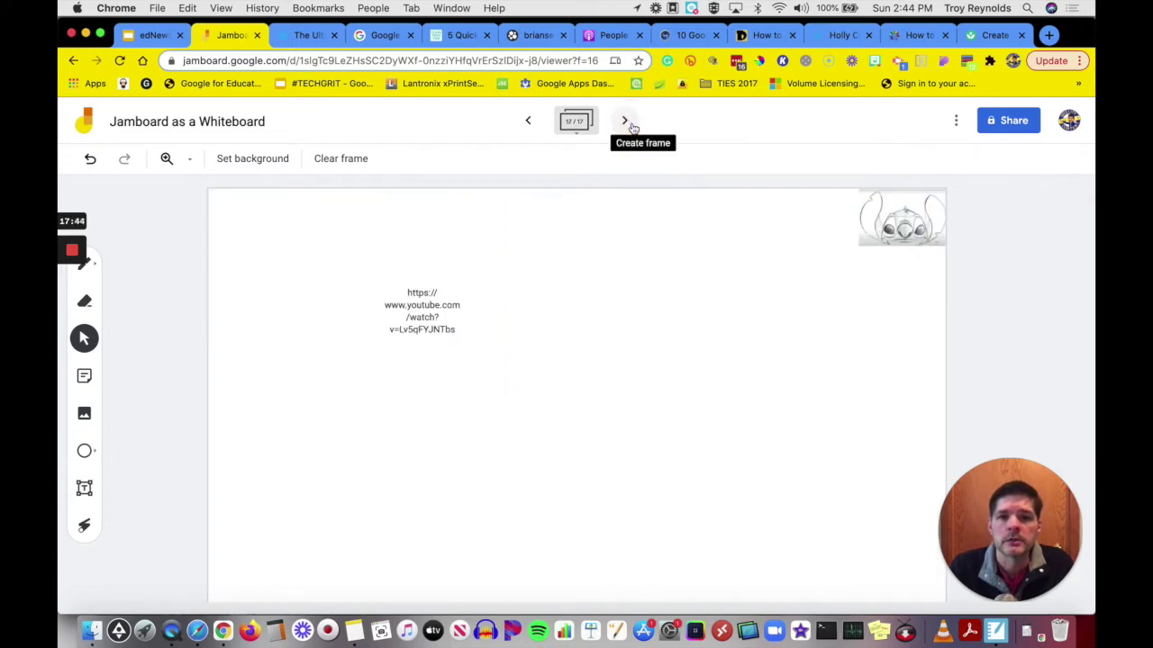
drag(420, 317, 257, 226)
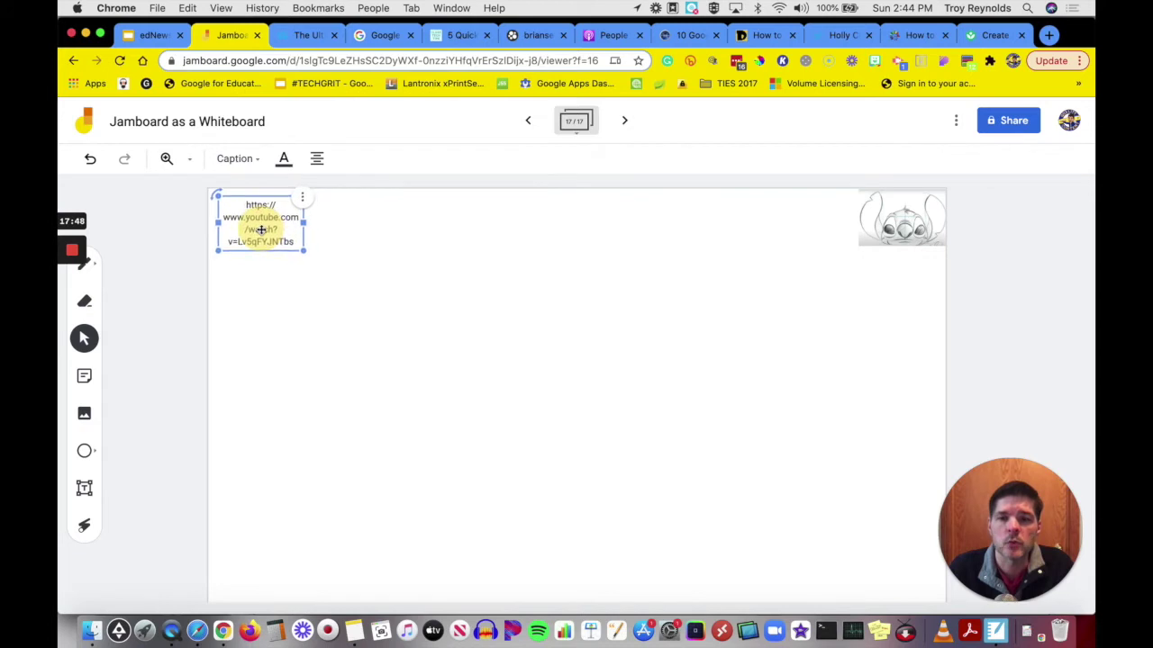
click(661, 244)
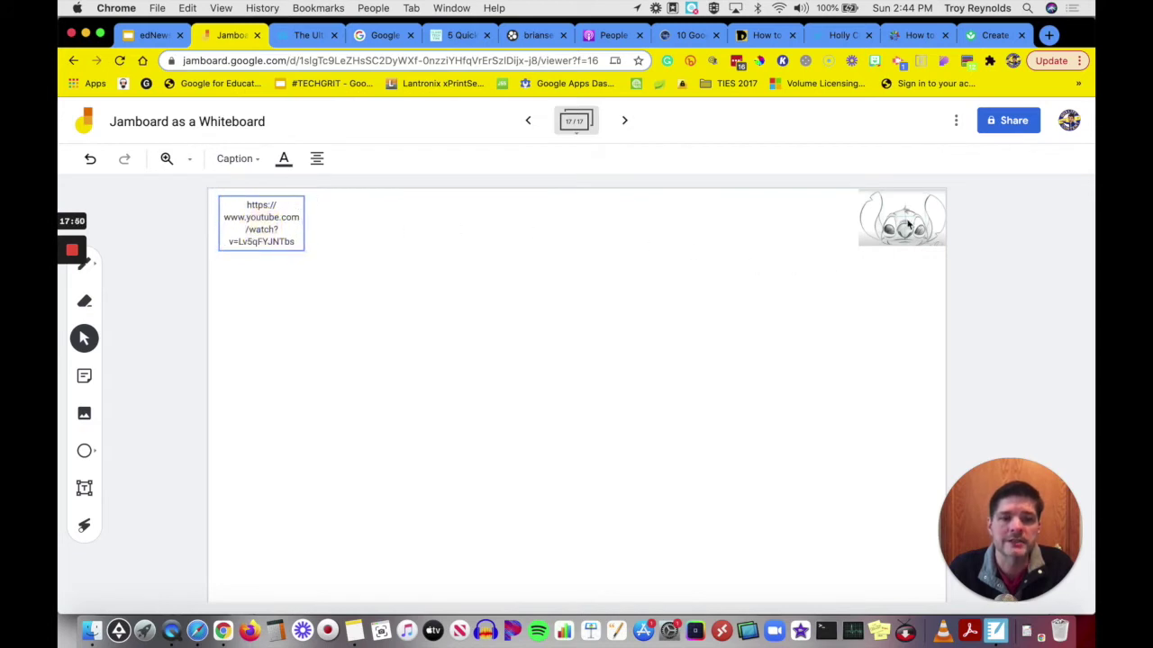
click(264, 209)
drag(265, 219, 263, 218)
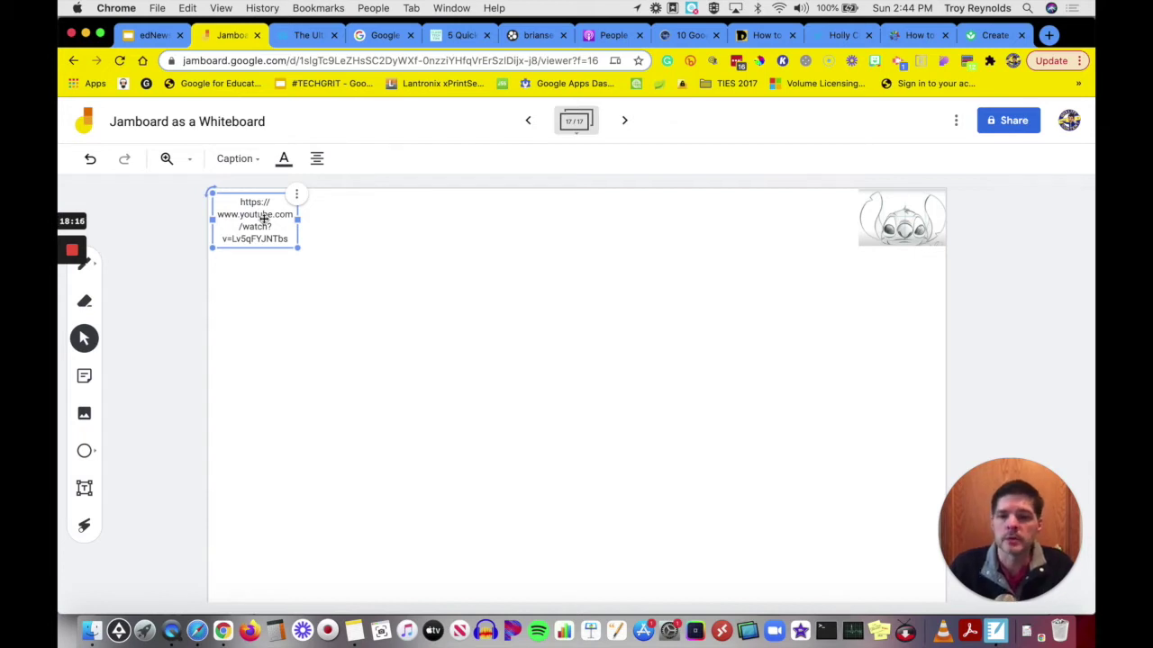
click(229, 471)
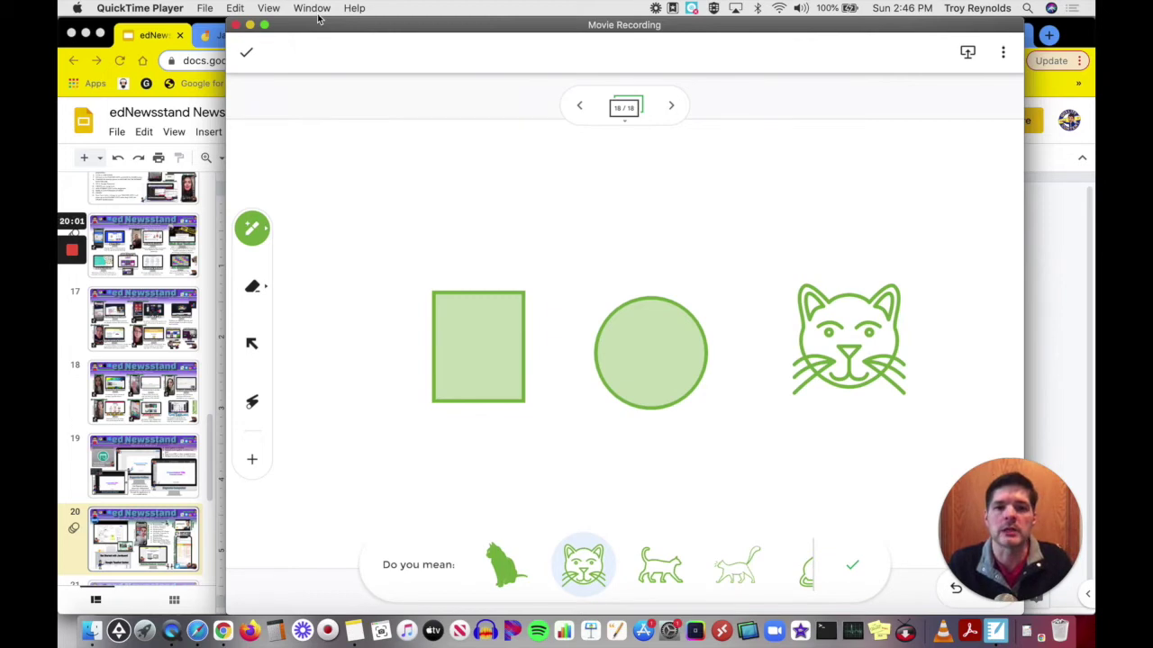
- Erase the green zigzag scribble, then go to the Teacher Center Jamboard page
click(253, 286)
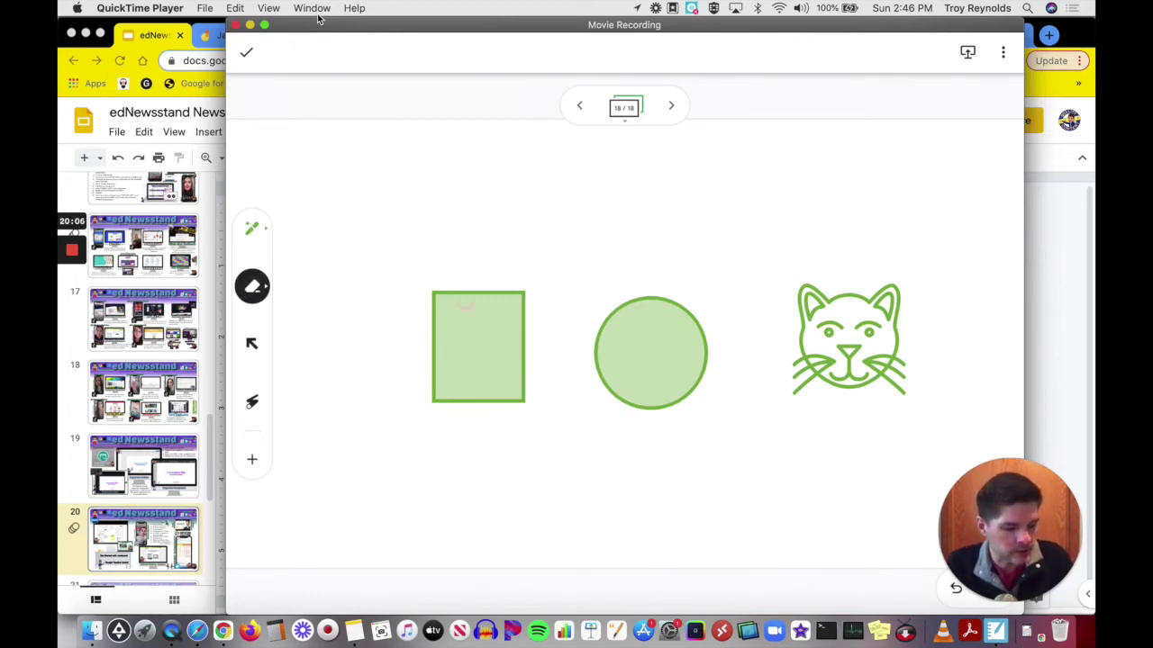
click(252, 227)
mouse_move(405, 212)
mouse_down()
mouse_move(464, 192)
mouse_move(525, 216)
mouse_up()
click(252, 286)
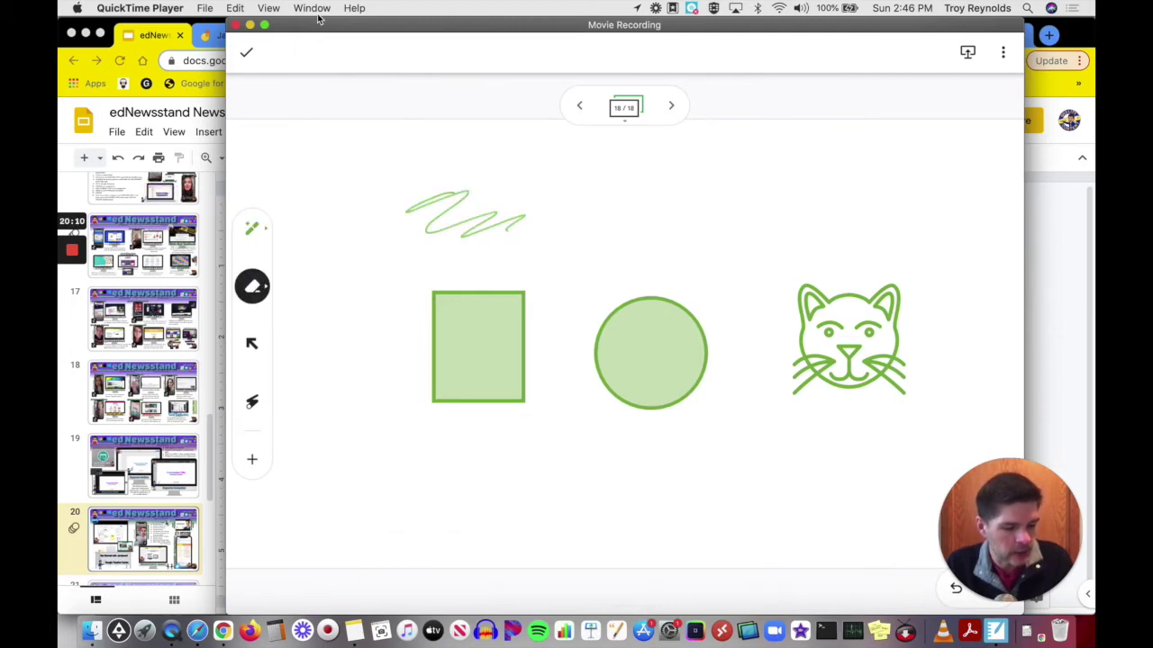
mouse_move(407, 209)
mouse_down()
mouse_move(419, 195)
mouse_move(463, 198)
mouse_move(447, 233)
mouse_move(525, 214)
mouse_move(453, 229)
mouse_up()
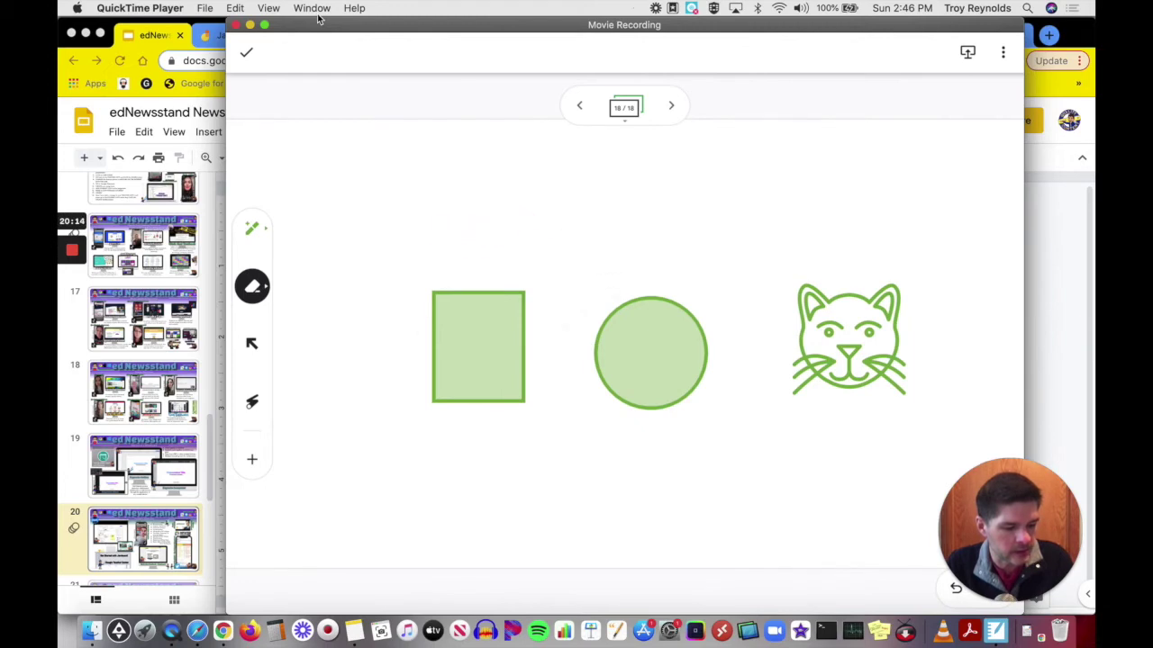
click(252, 286)
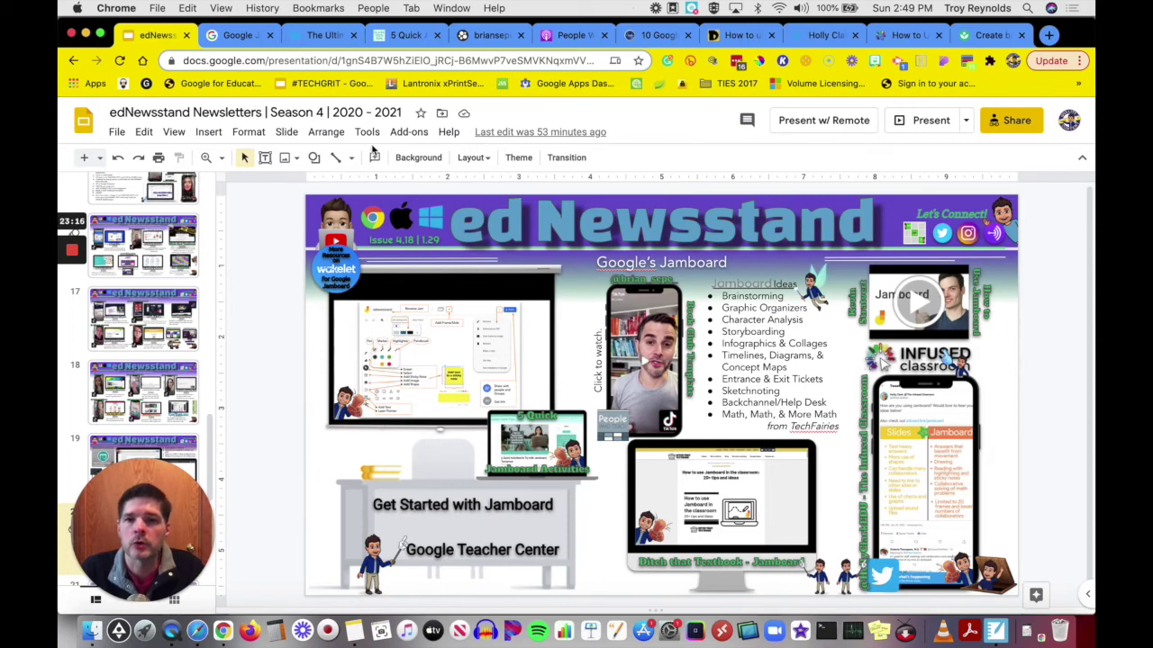
click(237, 40)
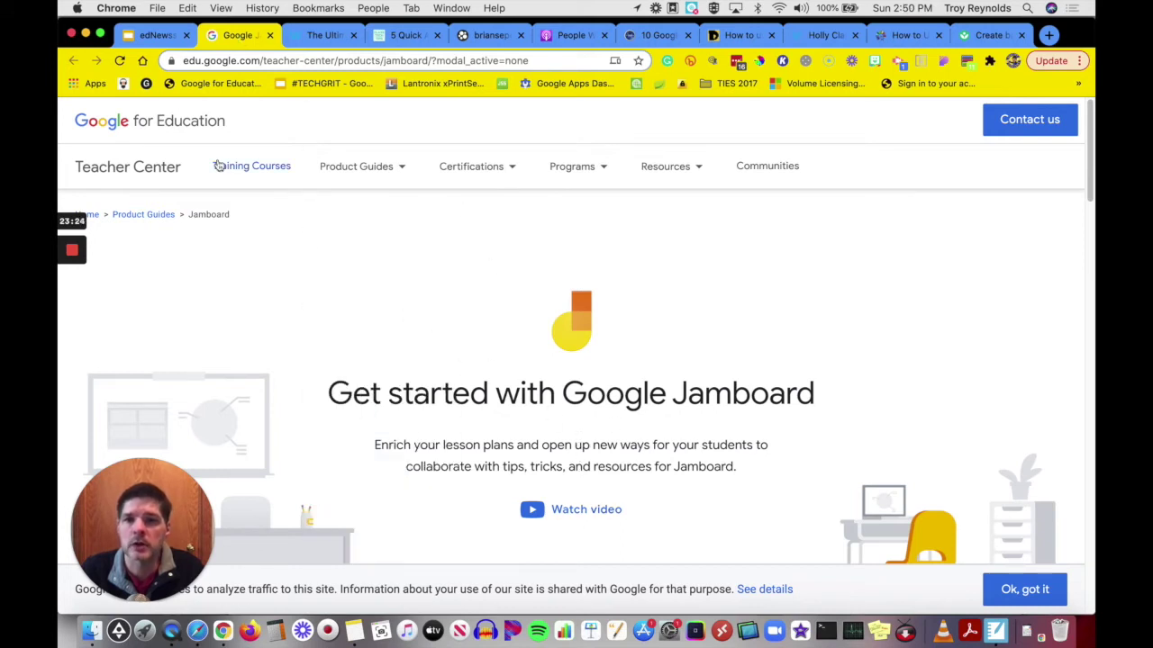
- Scroll the Teacher Center page to the Teachers' Lounge videos, then return to the newsletter deck
scroll(654, 394, down, 10)
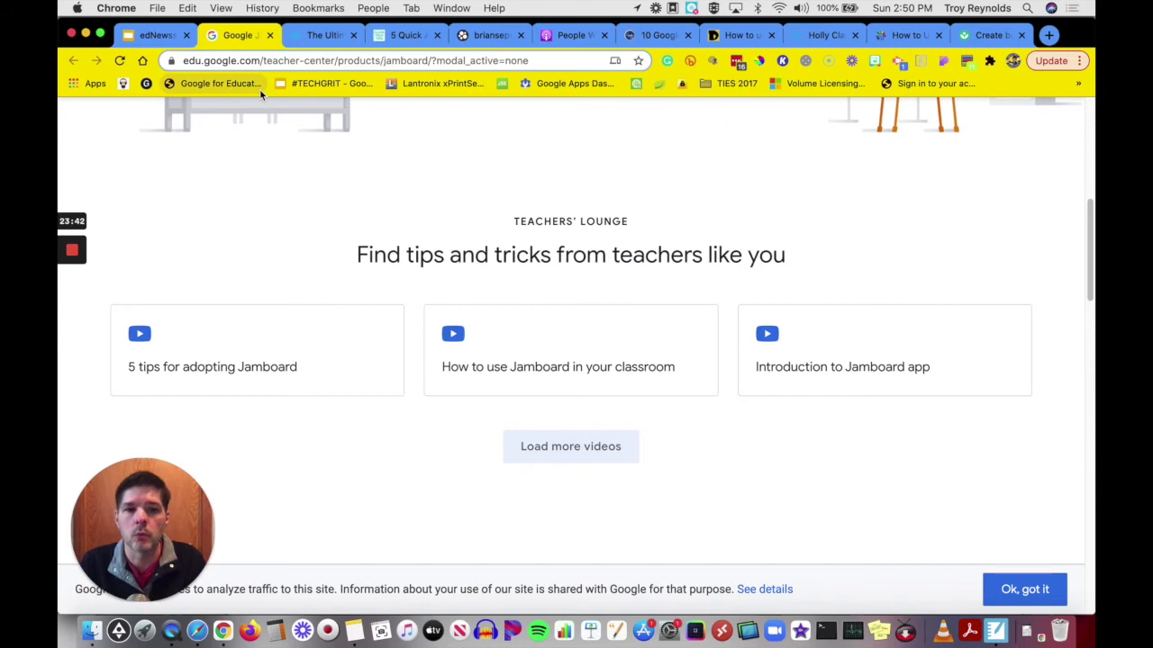
click(153, 38)
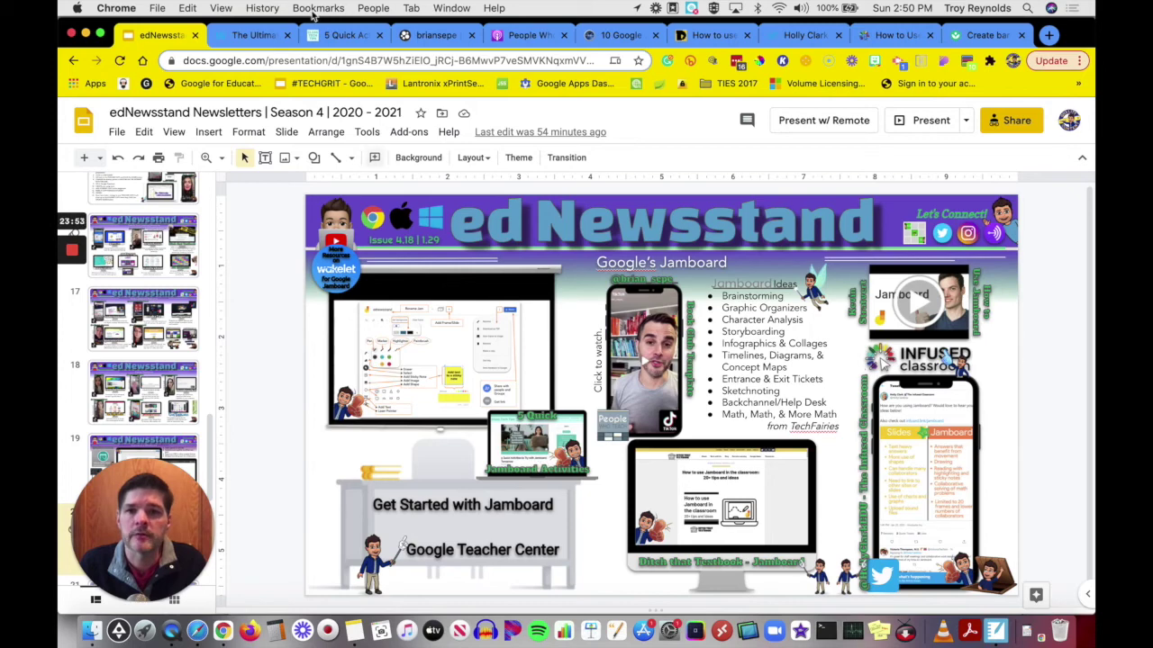
- Open the '5 Quick Activities to Try with Jamboard Tomorrow' article and scroll to Picture or Word Sort
click(340, 36)
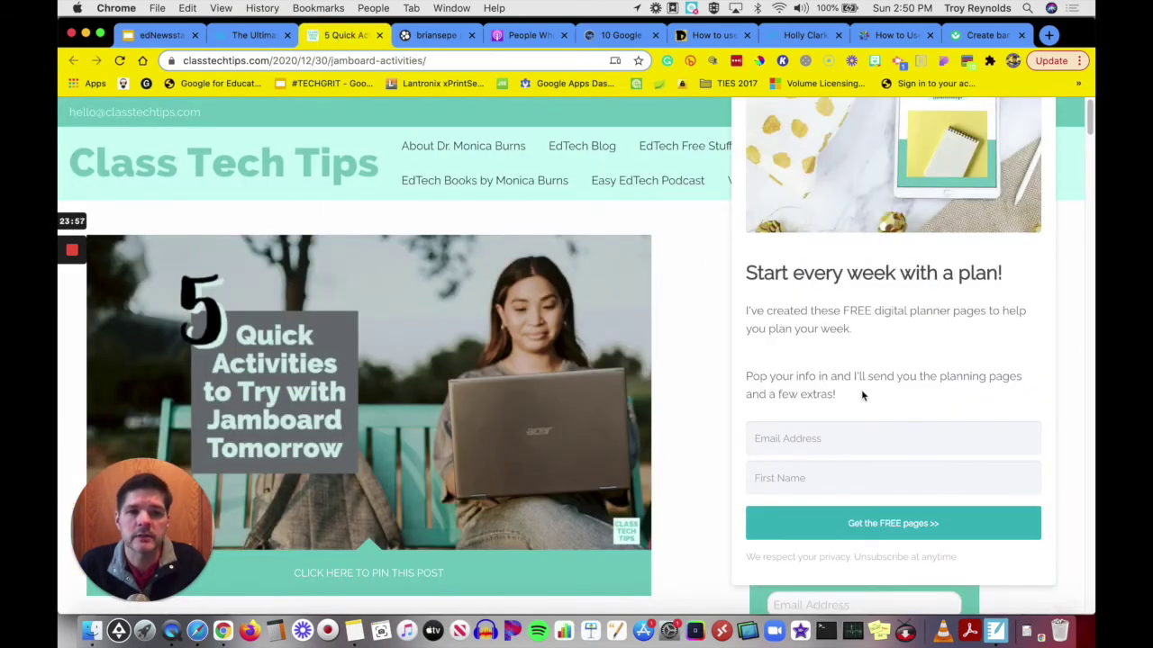
scroll(862, 397, down, 15)
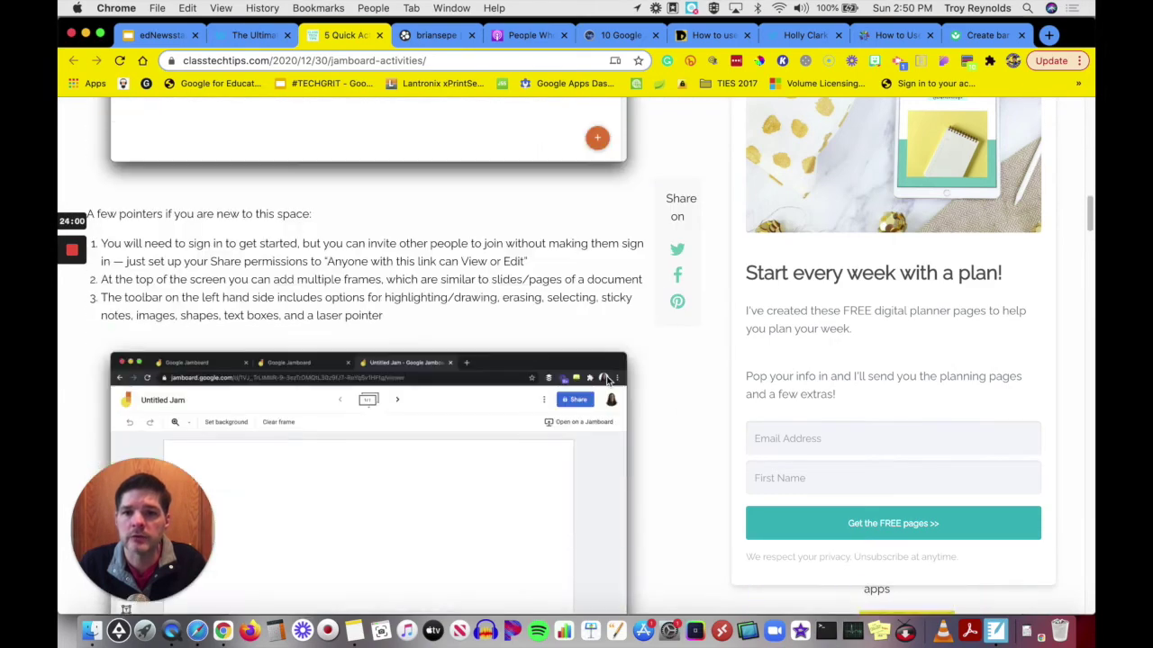
scroll(606, 378, down, 8)
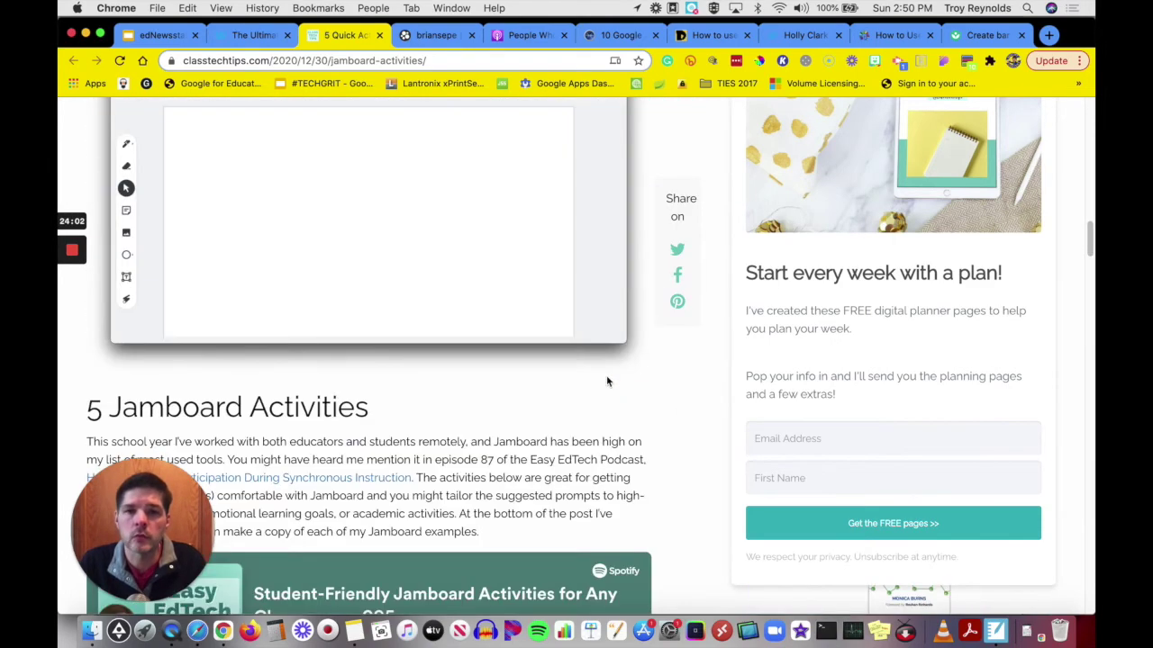
scroll(606, 380, down, 4)
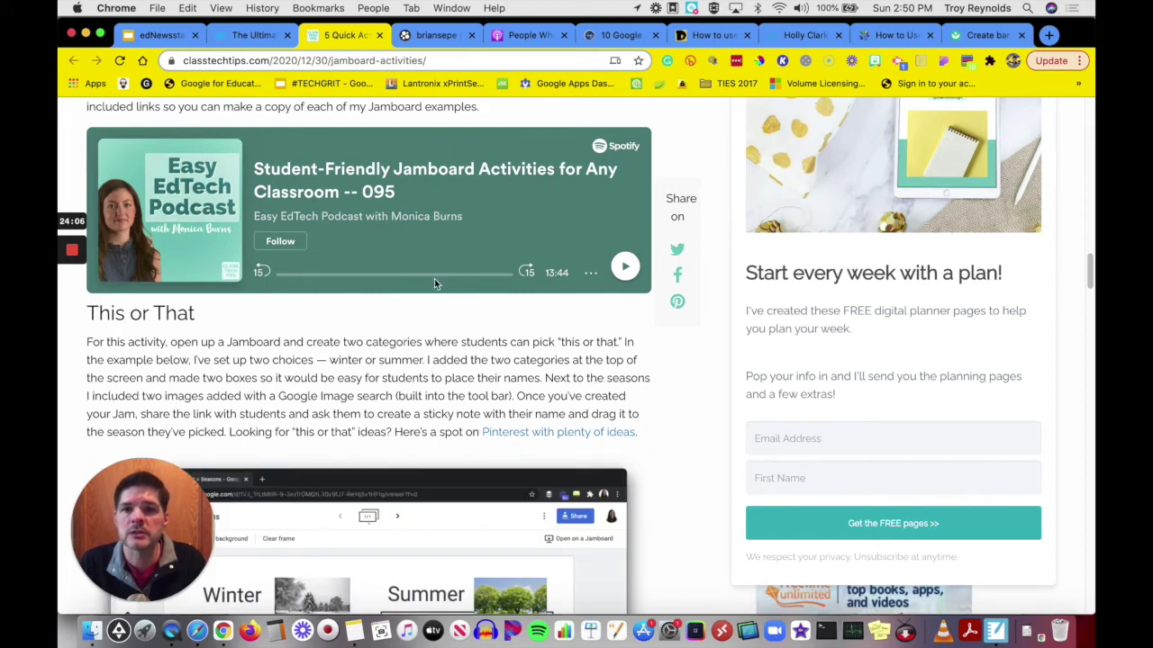
scroll(445, 319, down, 3)
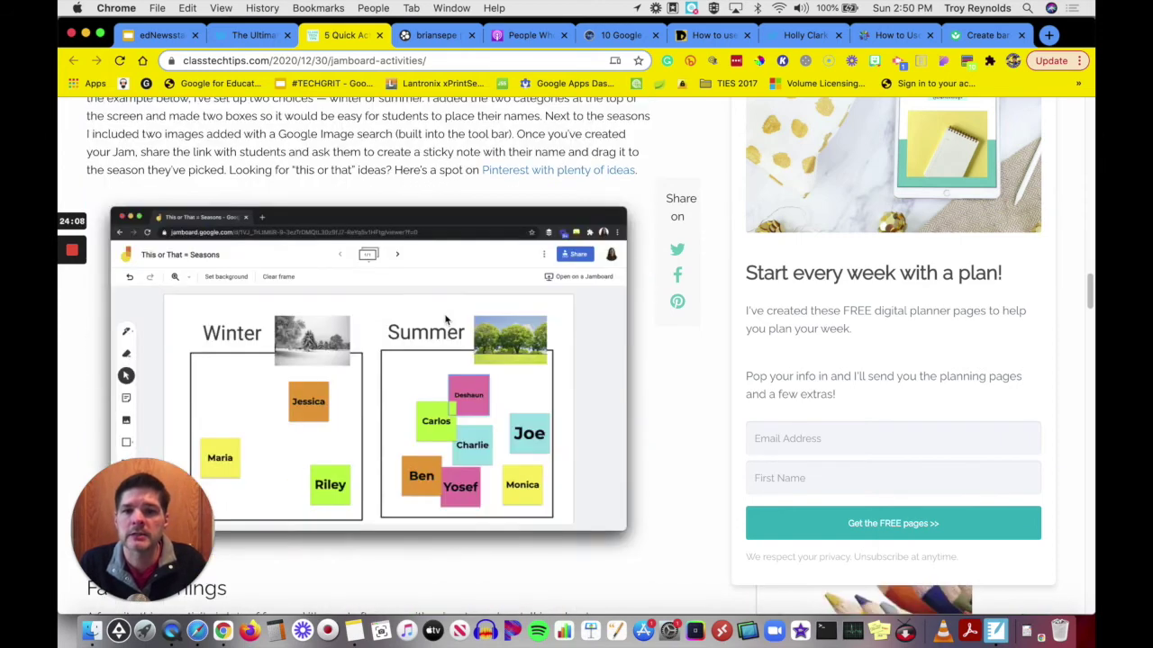
scroll(444, 319, down, 4)
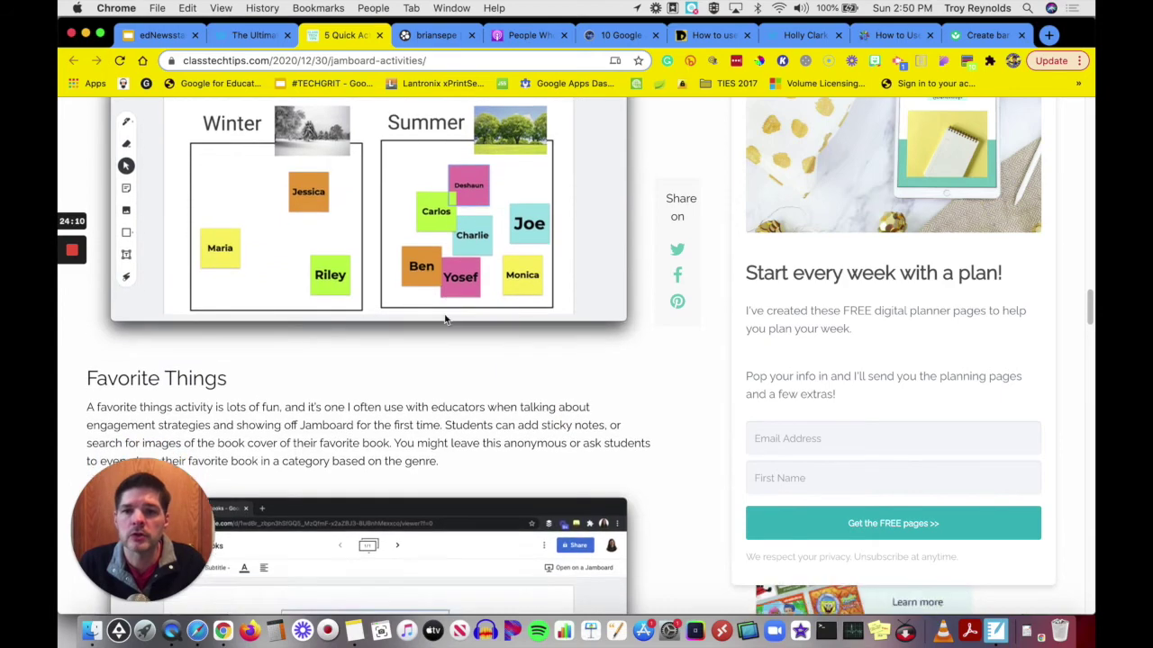
scroll(445, 315, down, 6)
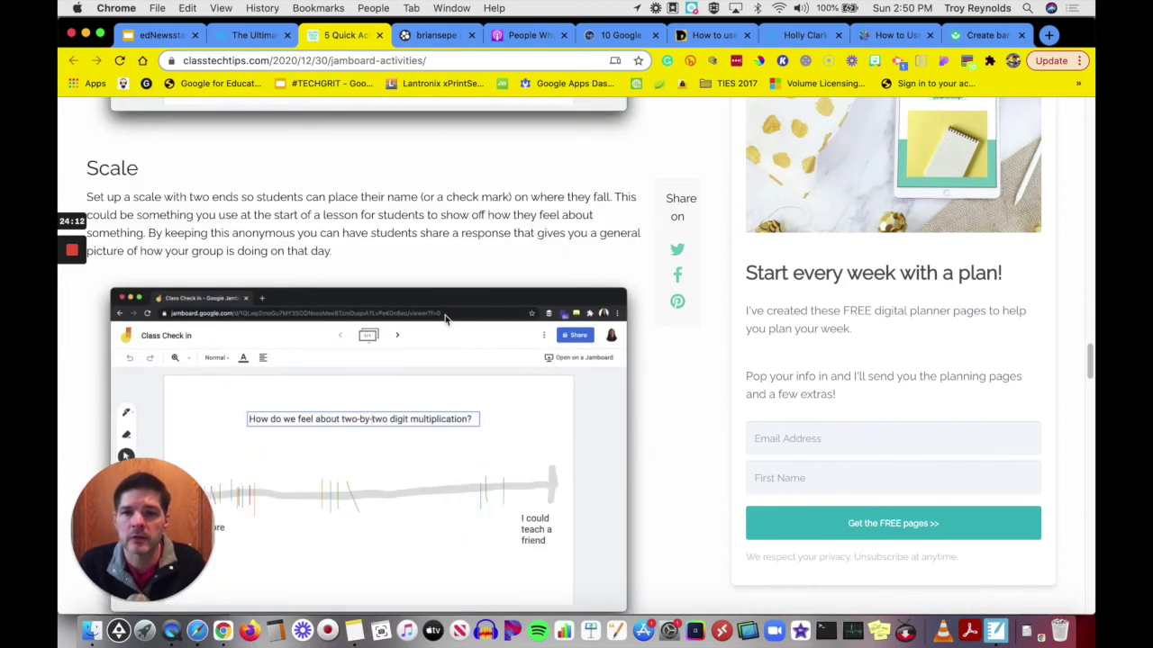
scroll(445, 320, down, 1)
scroll(445, 319, down, 4)
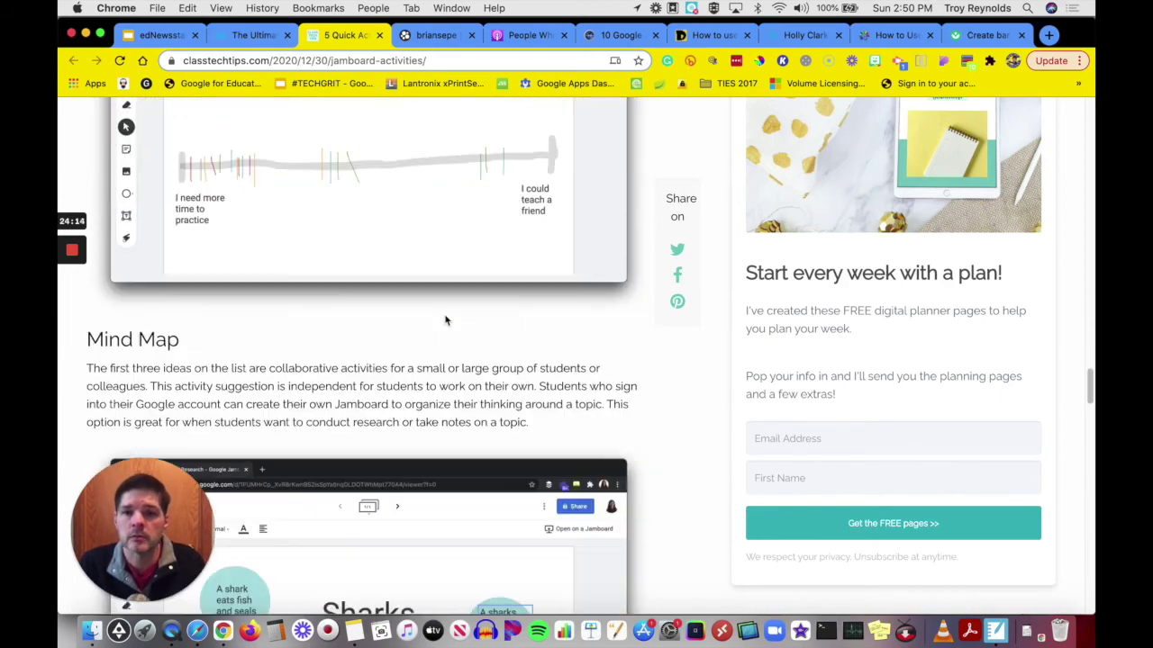
scroll(445, 317, down, 5)
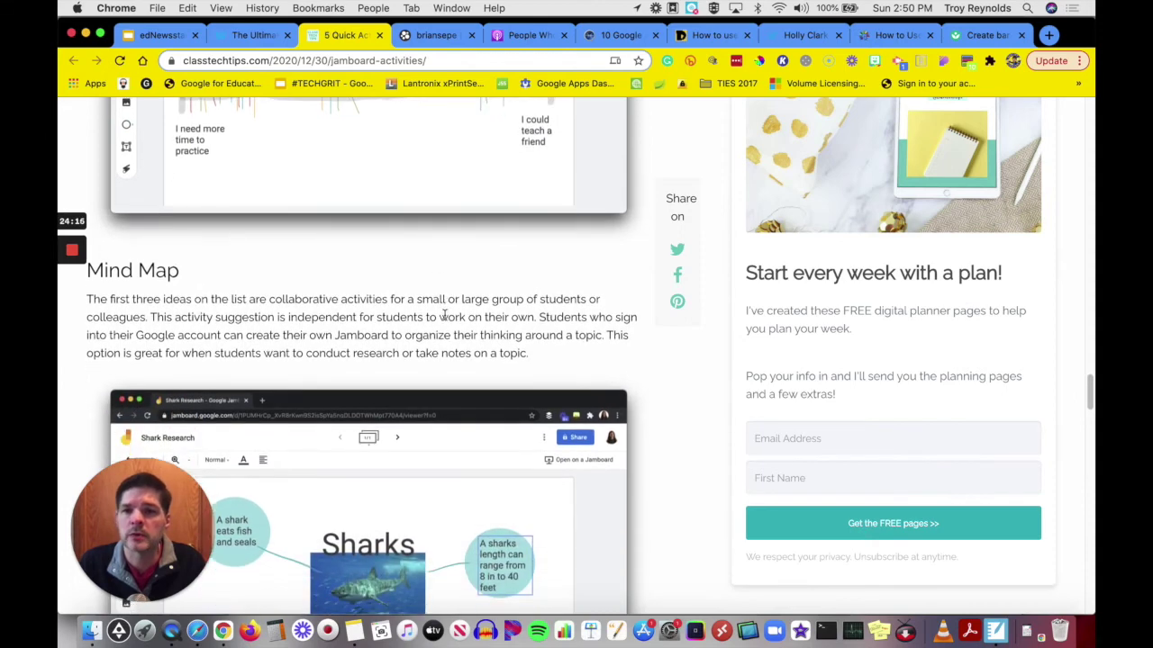
scroll(445, 320, down, 4)
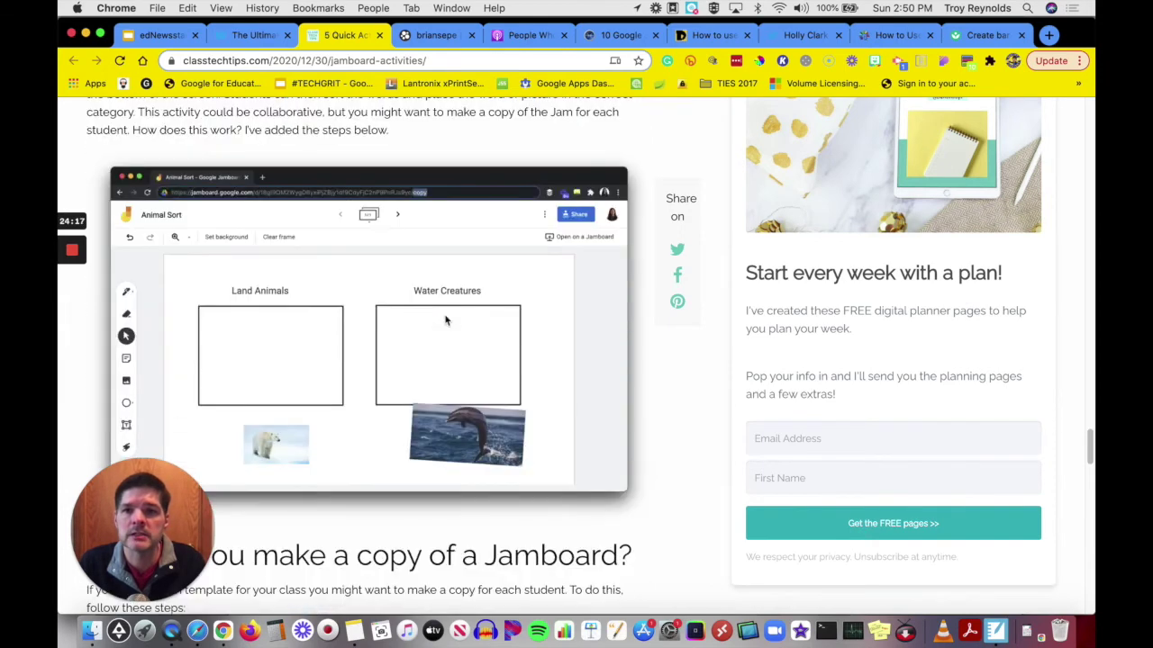
scroll(445, 320, up, 2)
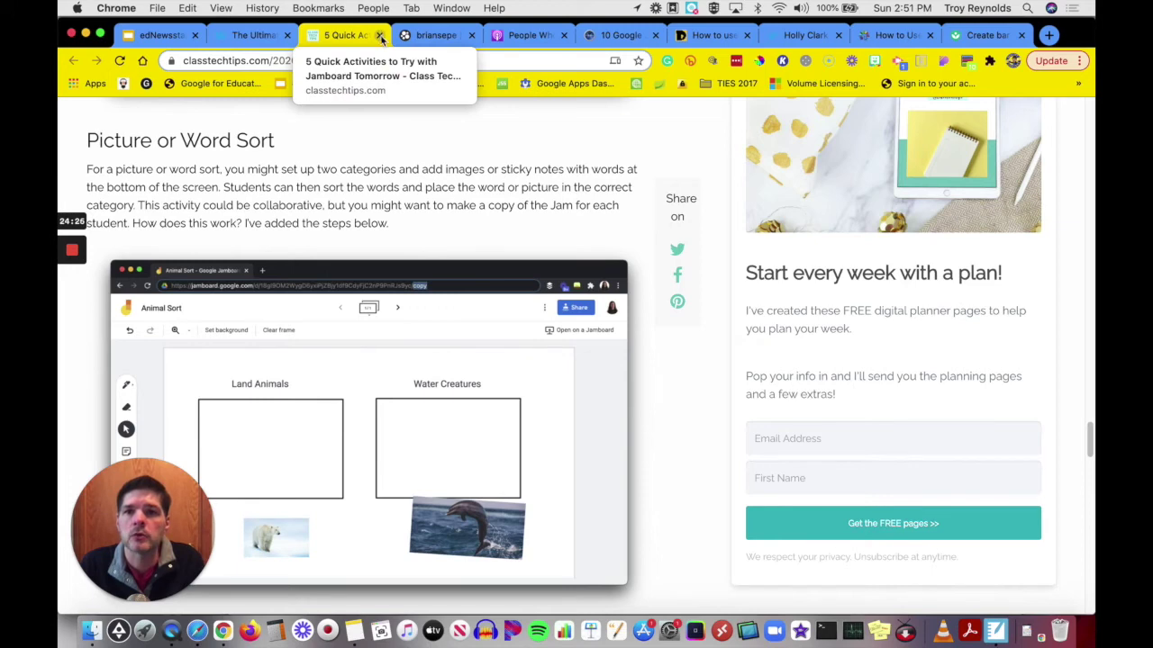
- Close the 5 Quick Activities tab and open the Ditch That Textbook Jamboard article
click(165, 40)
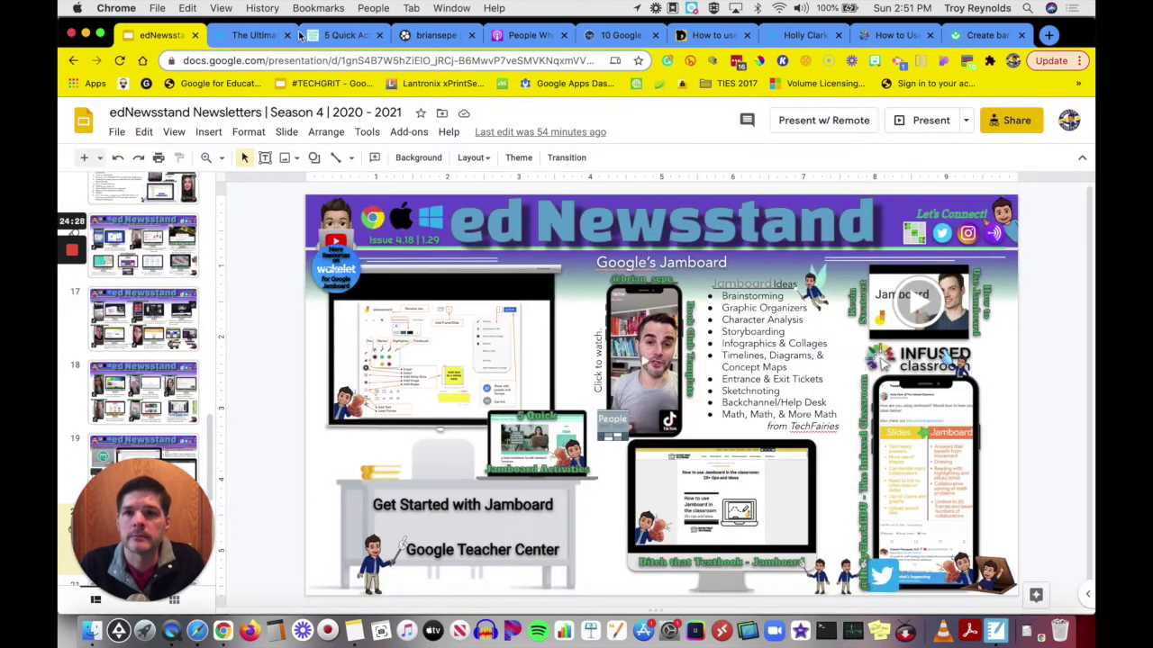
click(379, 36)
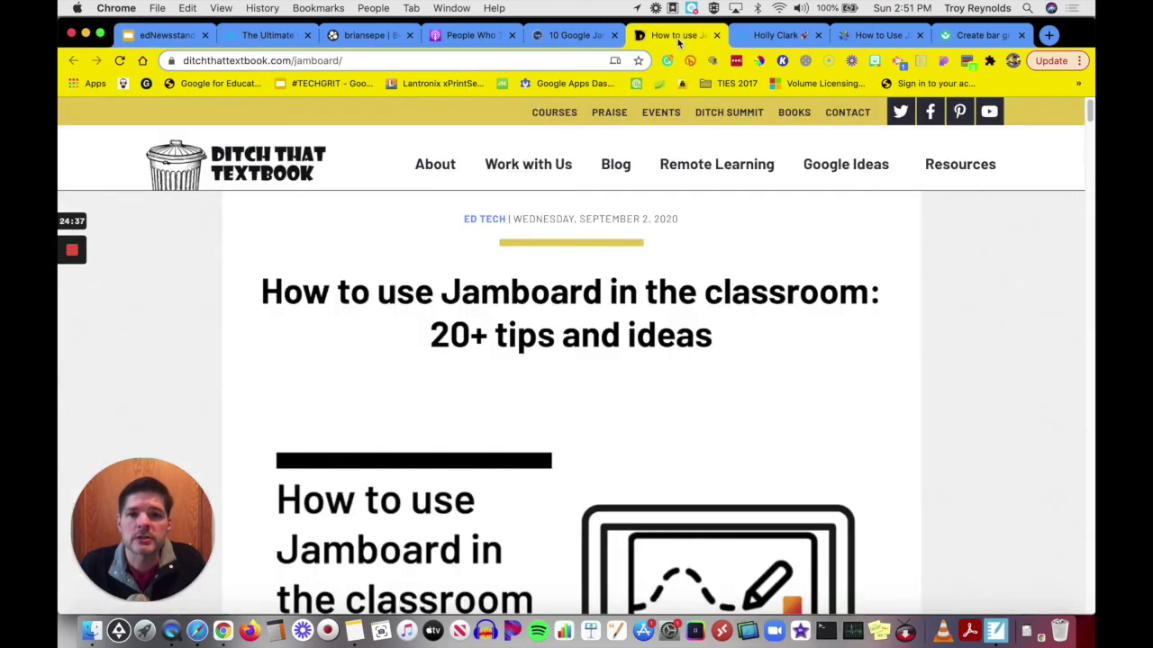
click(675, 36)
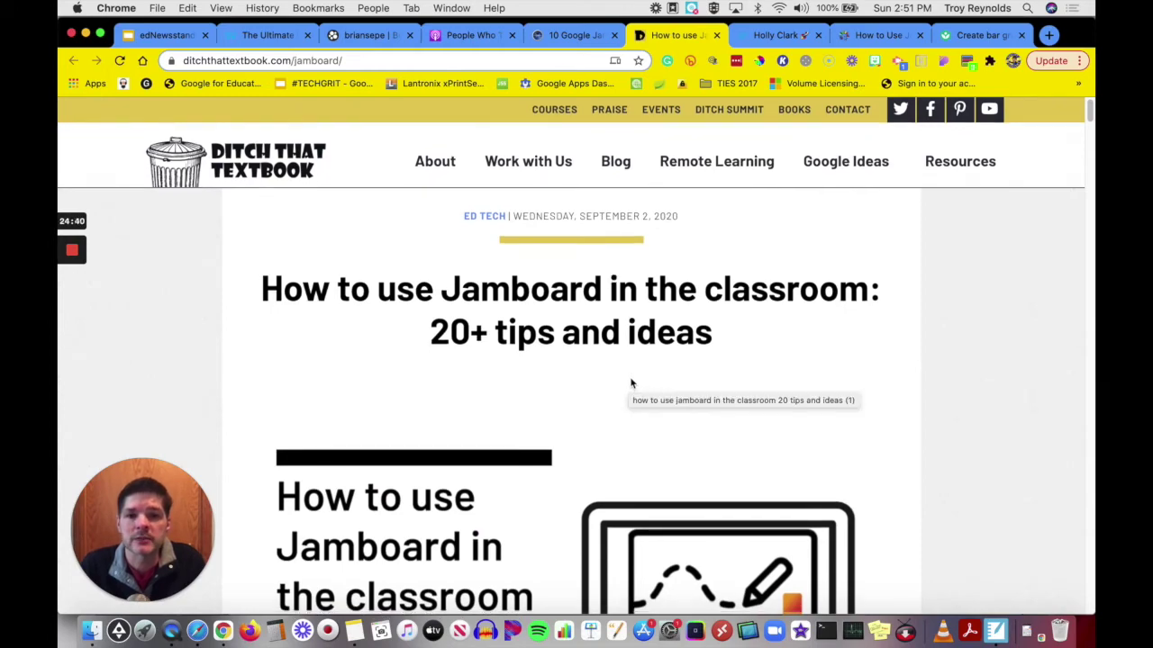
- Scroll the Ditch That Textbook article to its template ideas, then switch to the Beacons templates page
scroll(629, 386, down, 3)
scroll(631, 381, down, 10)
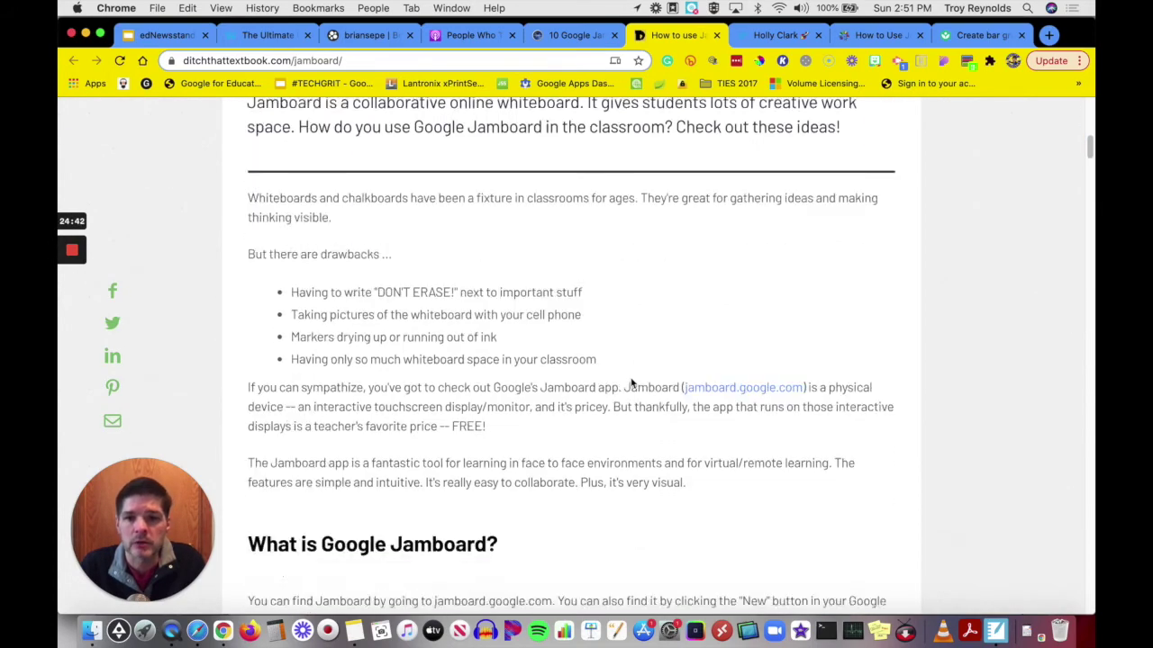
scroll(631, 383, down, 4)
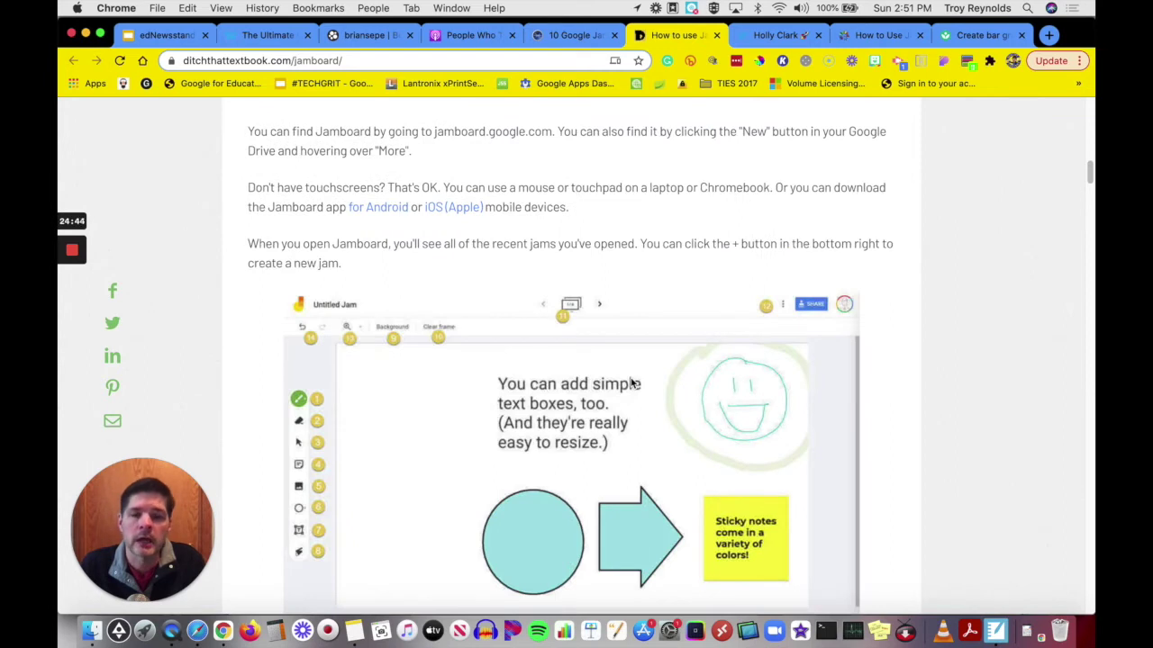
scroll(630, 384, down, 1)
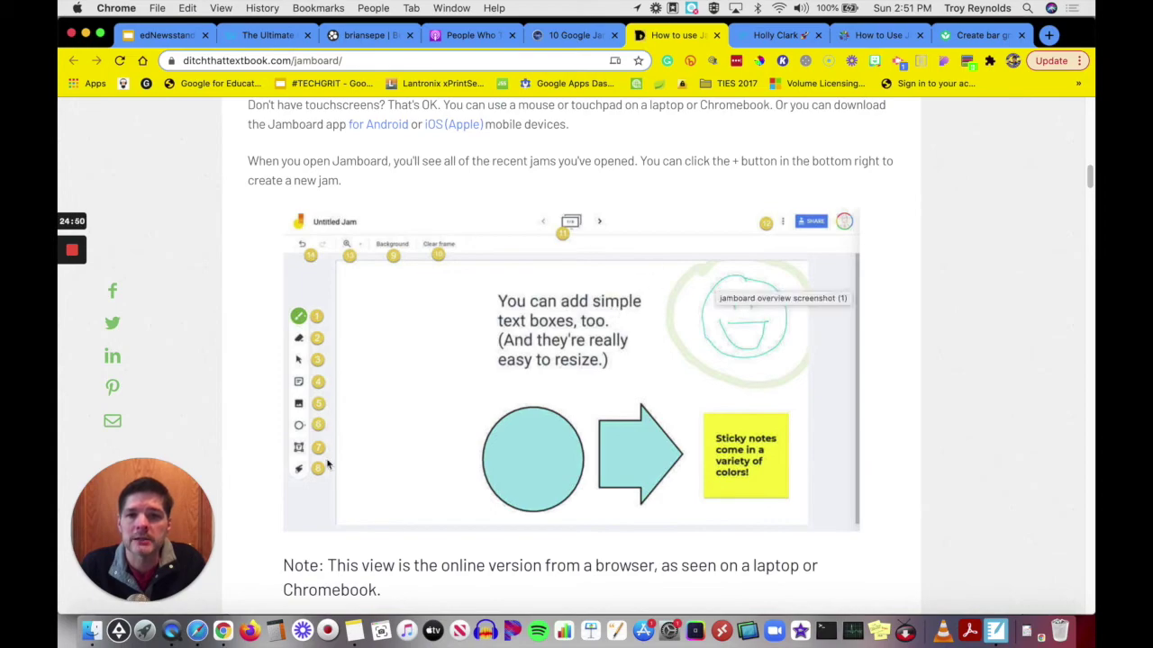
scroll(535, 340, down, 8)
scroll(540, 338, down, 10)
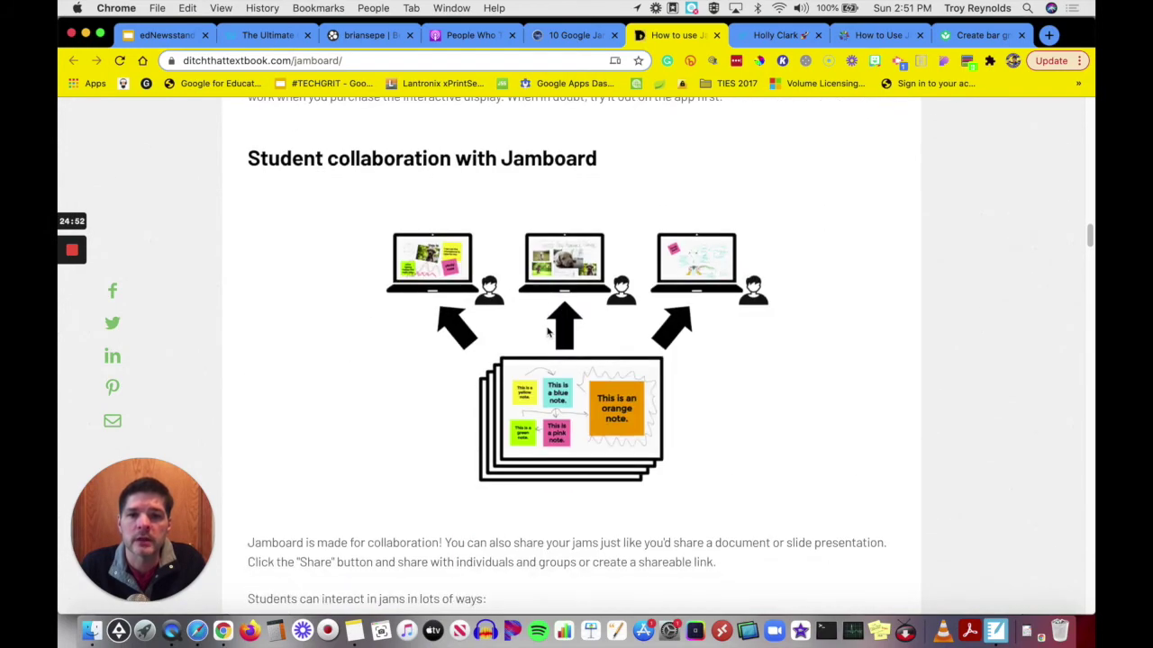
scroll(547, 333, down, 5)
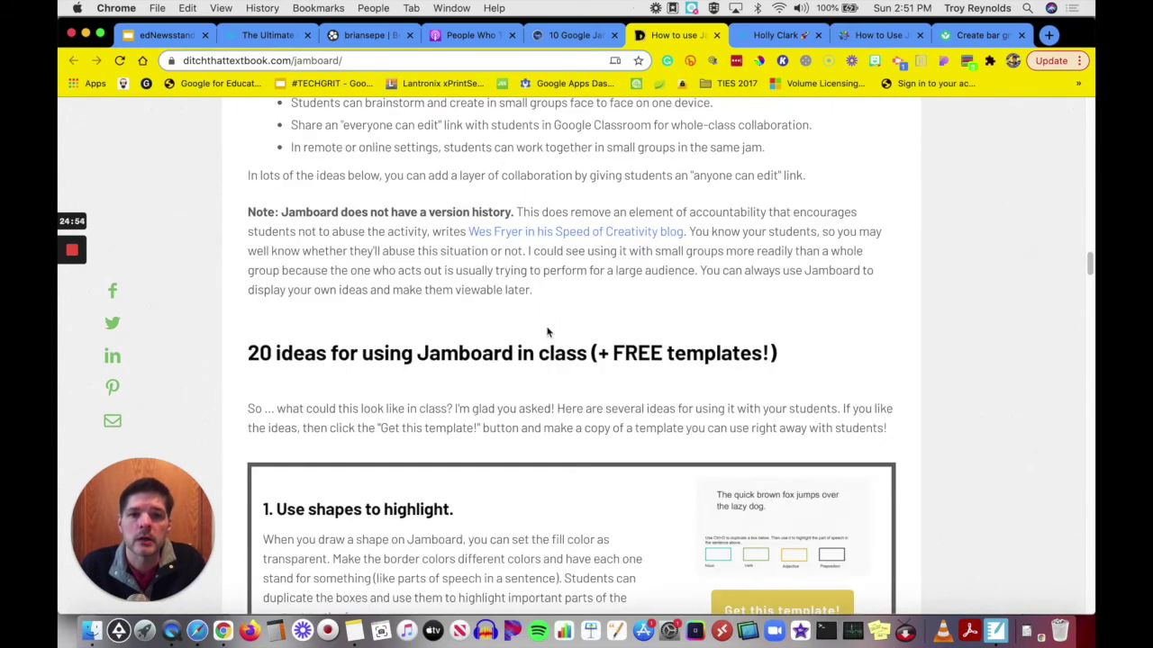
scroll(546, 332, down, 2)
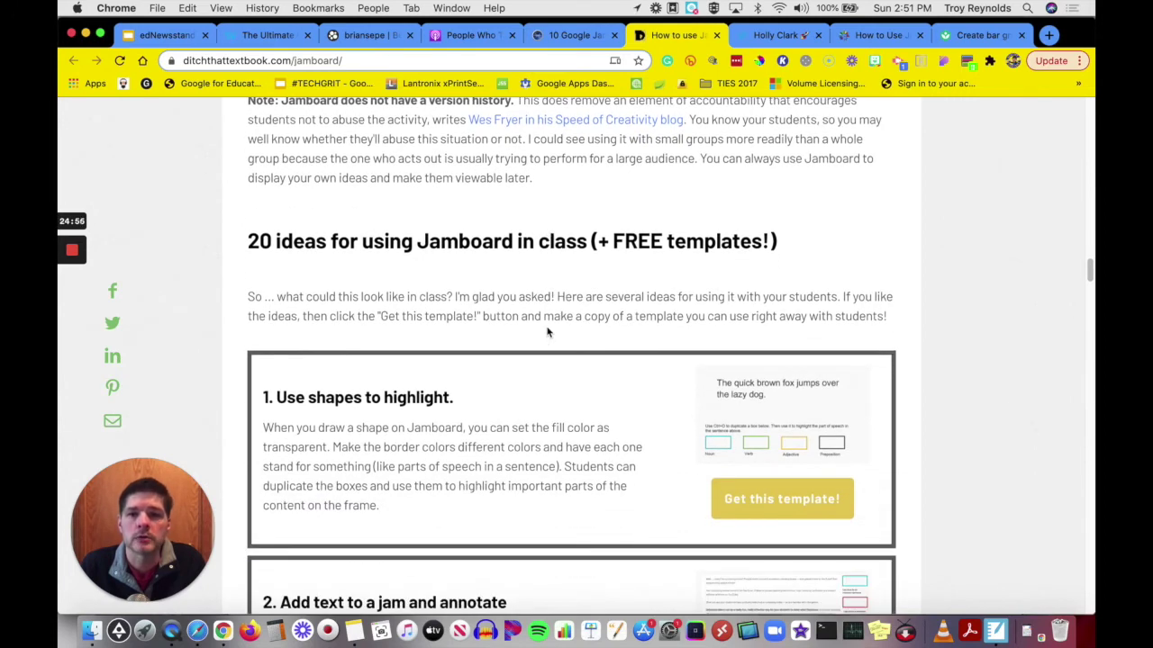
scroll(590, 317, down, 2)
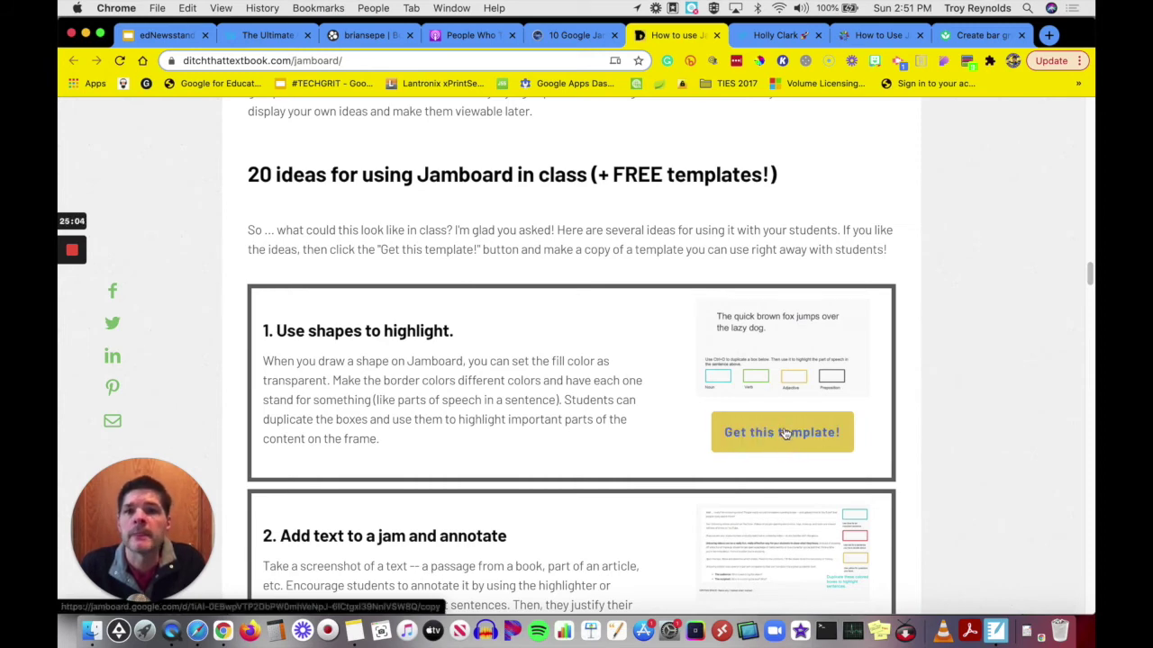
scroll(785, 434, down, 5)
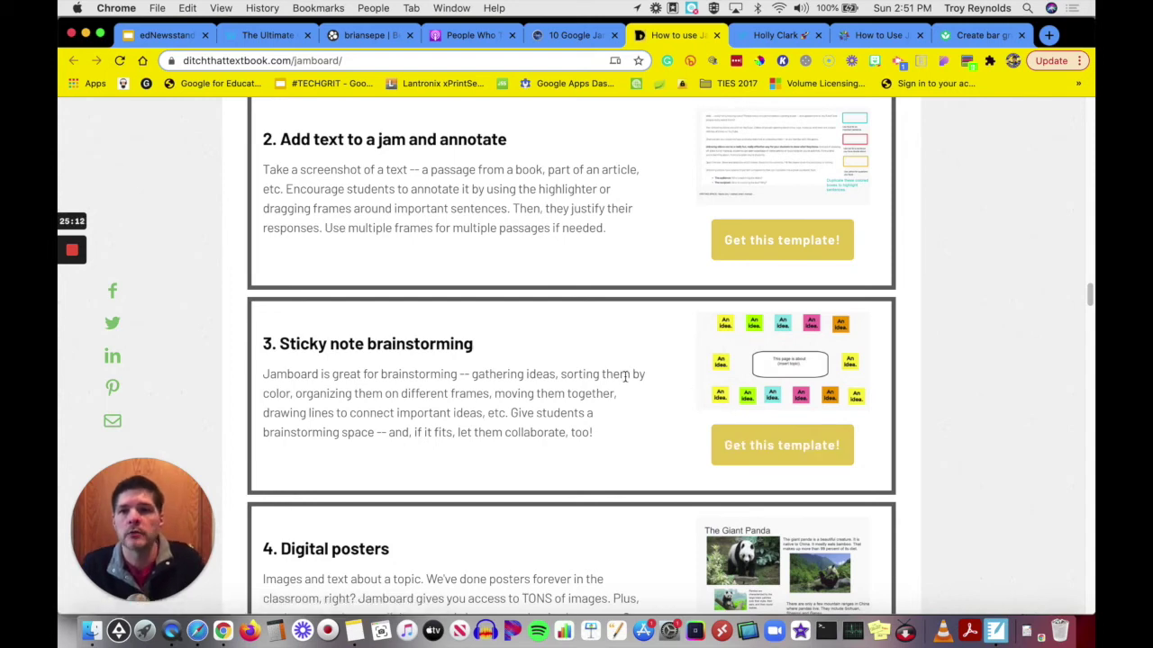
scroll(645, 413, down, 2)
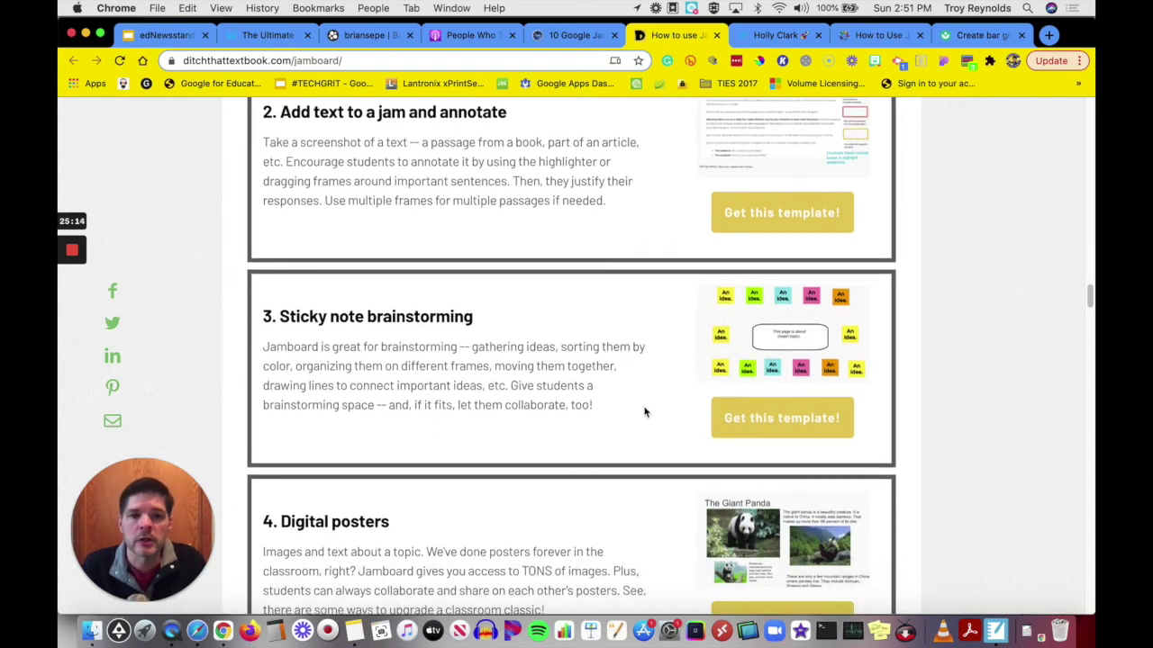
scroll(755, 461, down, 8)
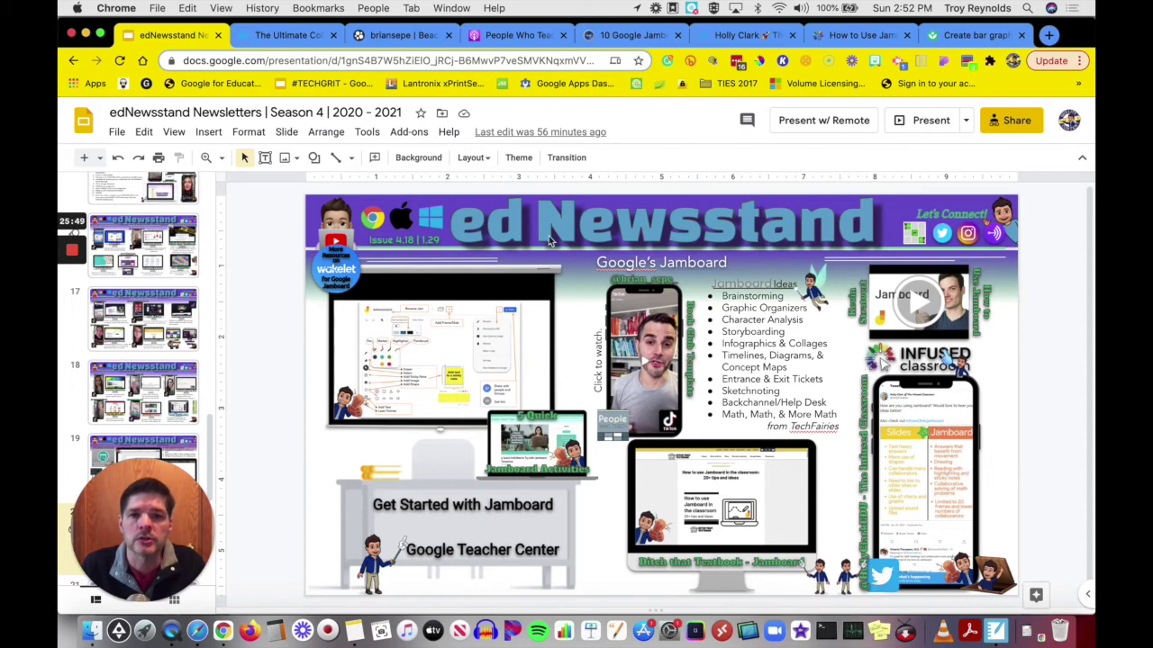
click(408, 36)
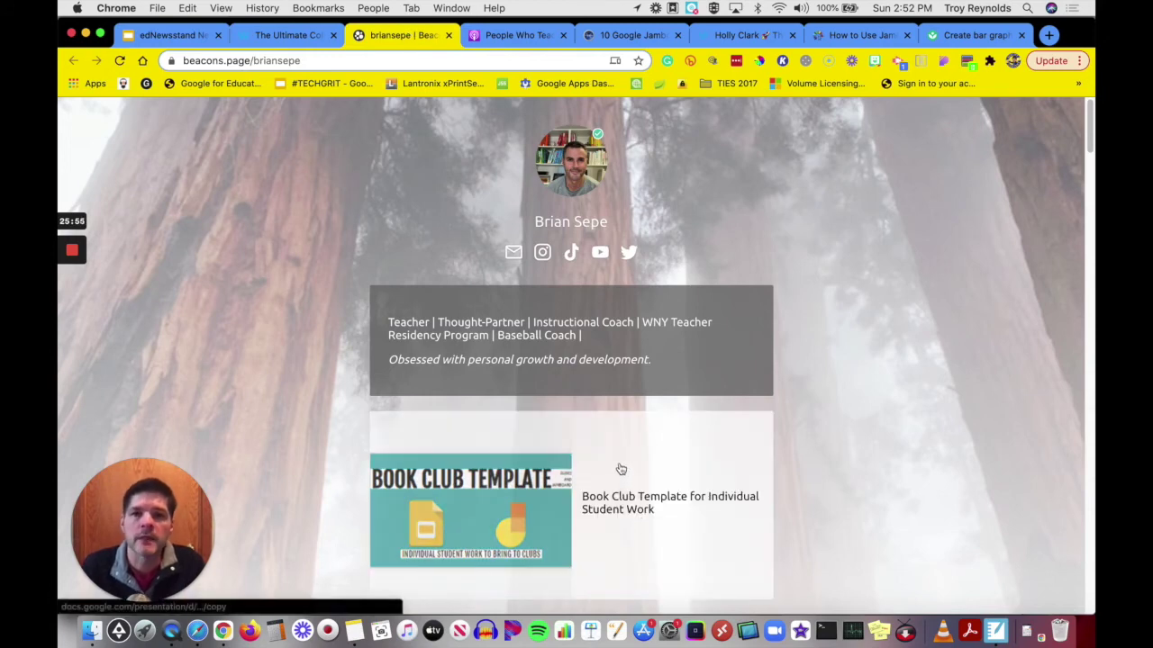
- Browse down the Beacons Jamboard template cards, then close that page and return to the edNewsstand Newsletters slides
scroll(620, 469, down, 5)
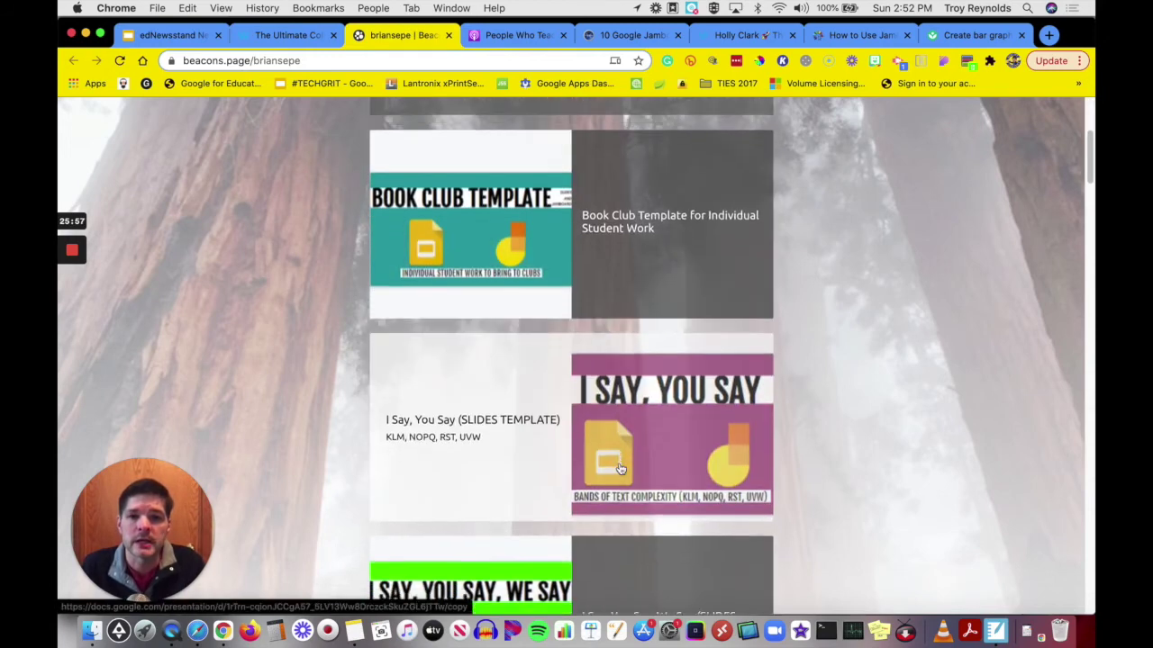
scroll(621, 469, down, 1)
scroll(621, 469, down, 4)
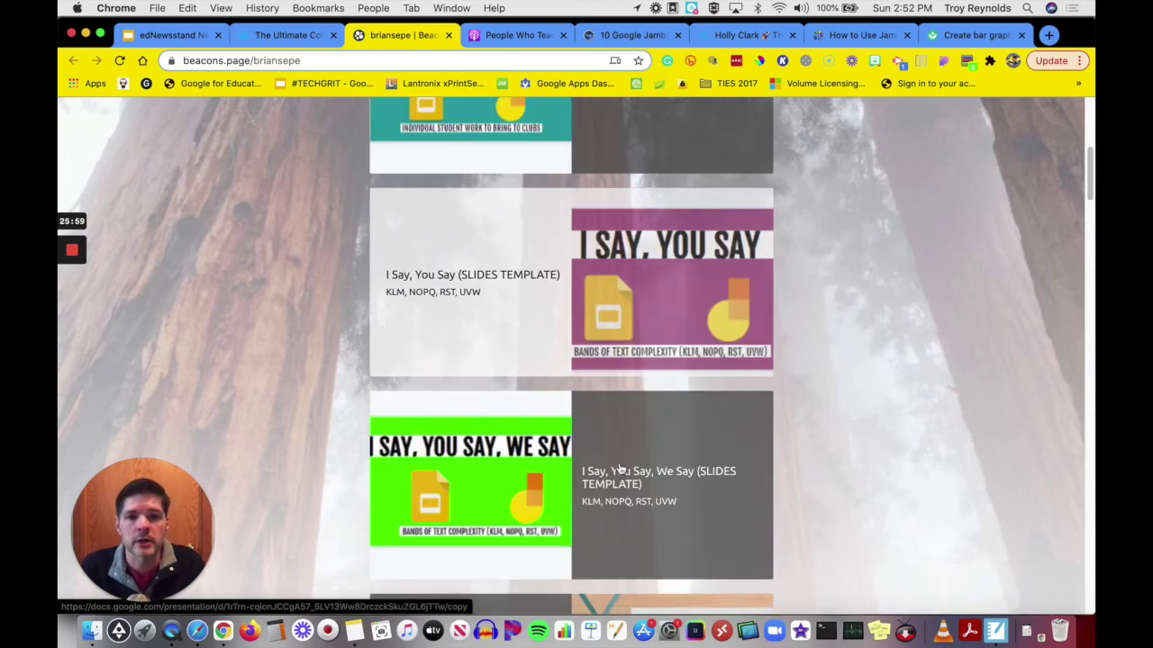
scroll(621, 469, down, 7)
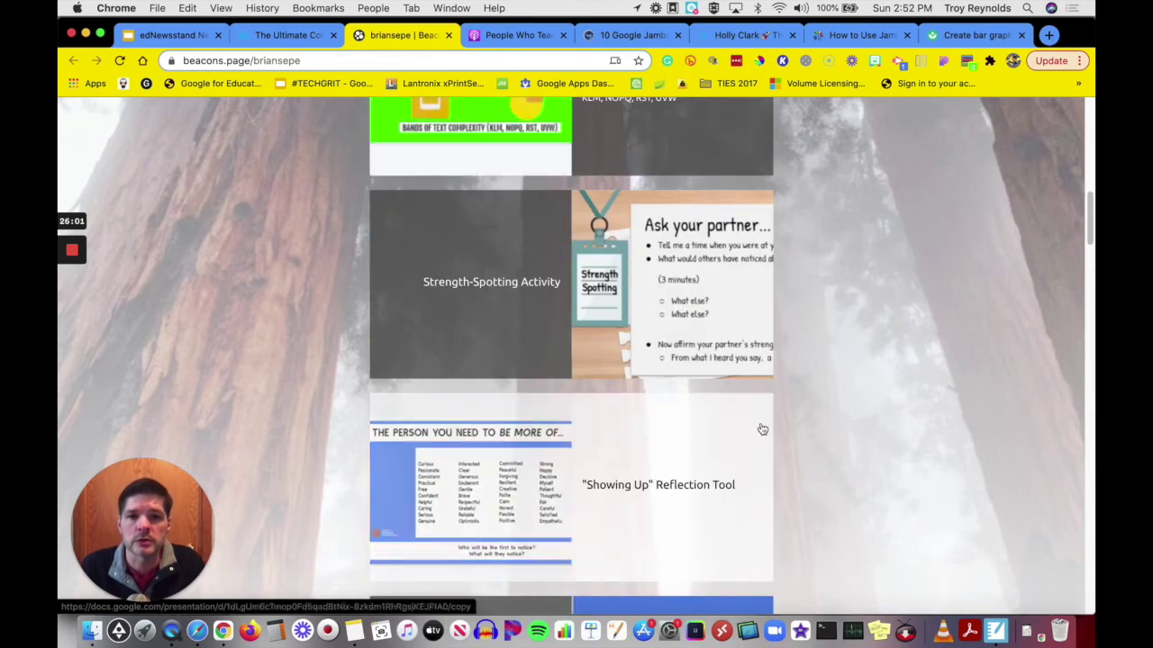
scroll(555, 424, down, 5)
scroll(554, 424, down, 5)
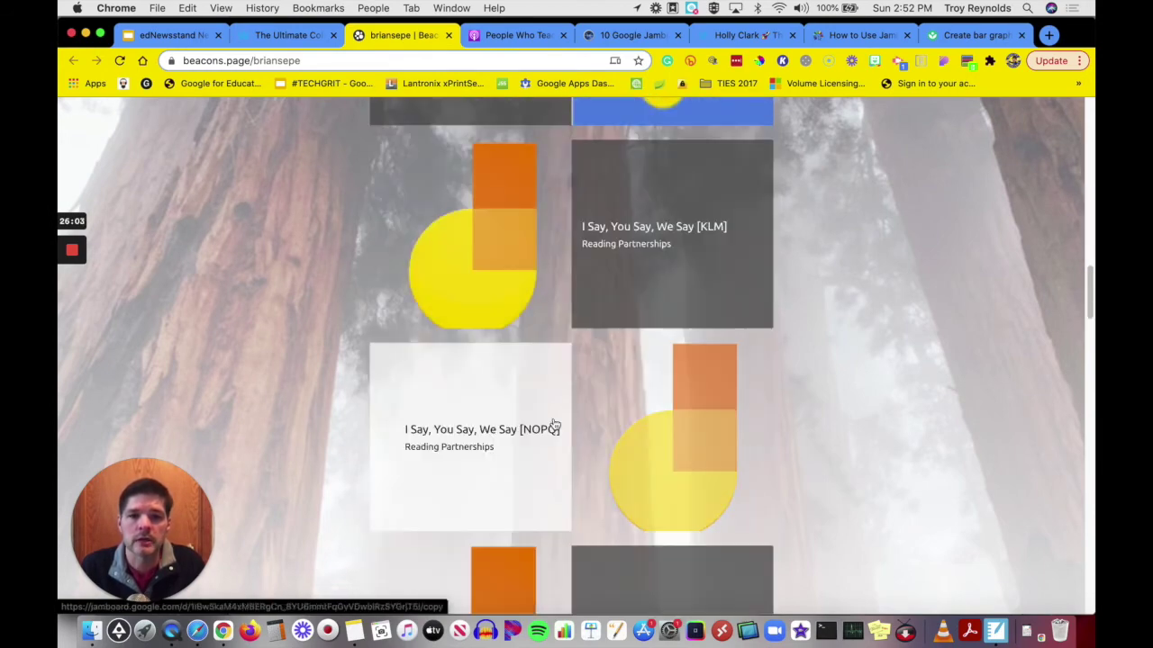
scroll(554, 424, down, 5)
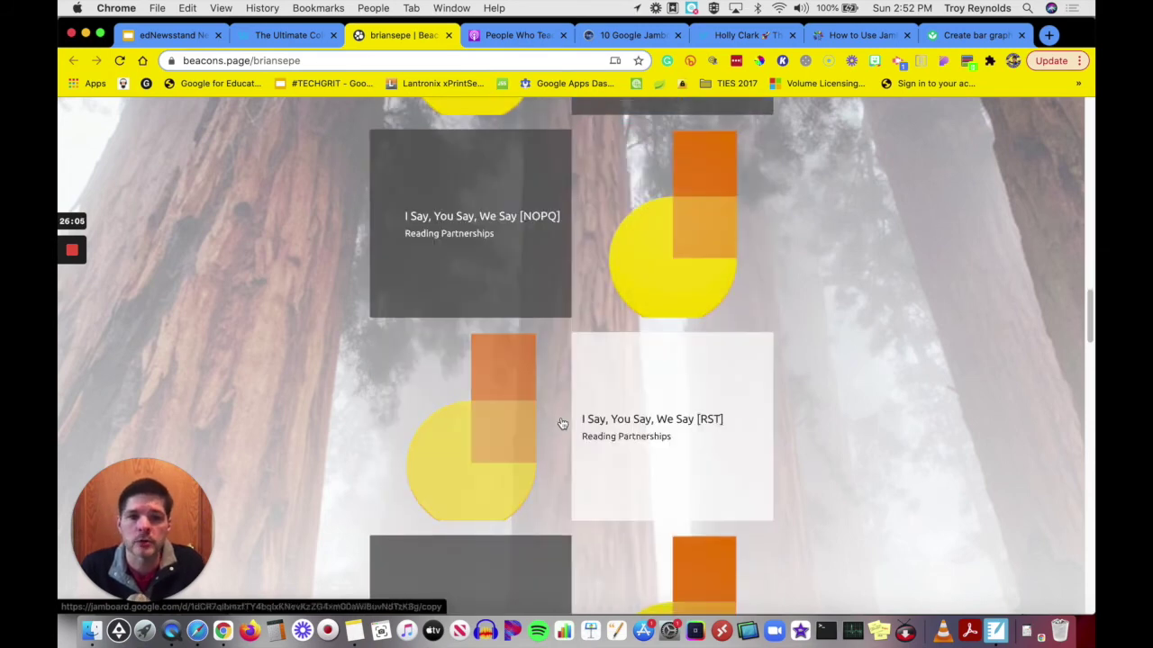
click(178, 40)
click(448, 35)
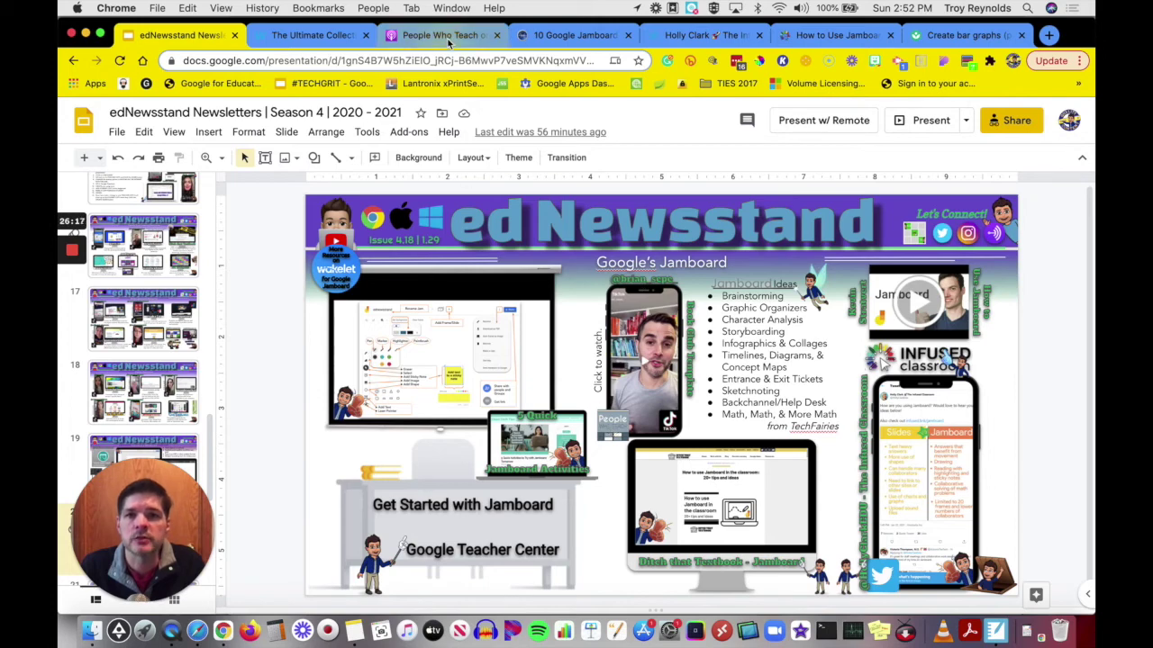
click(446, 36)
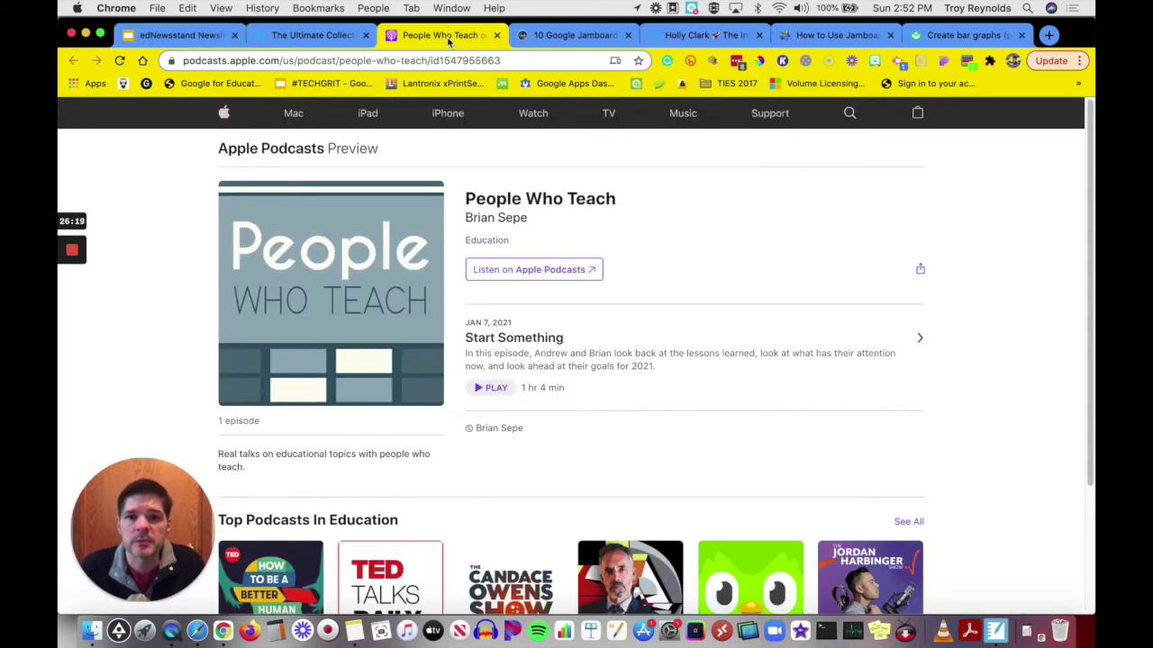